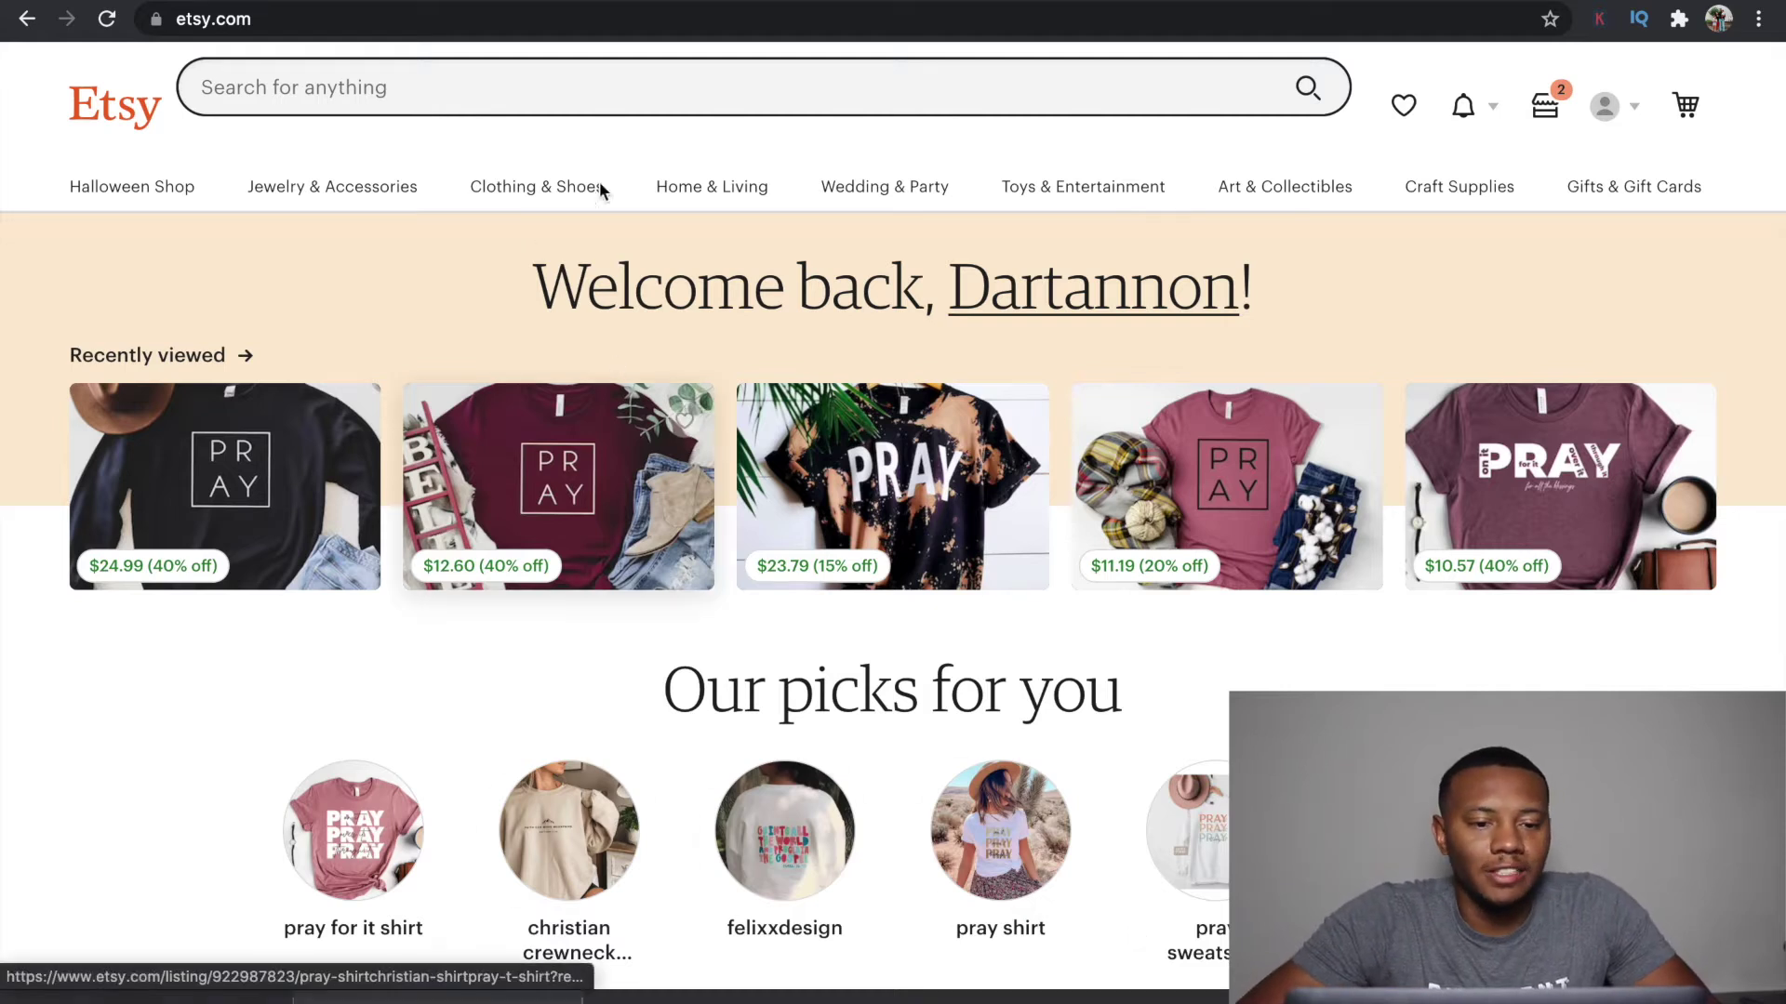
- Search Etsy for "cricut designs svgs"
left_click(358, 100)
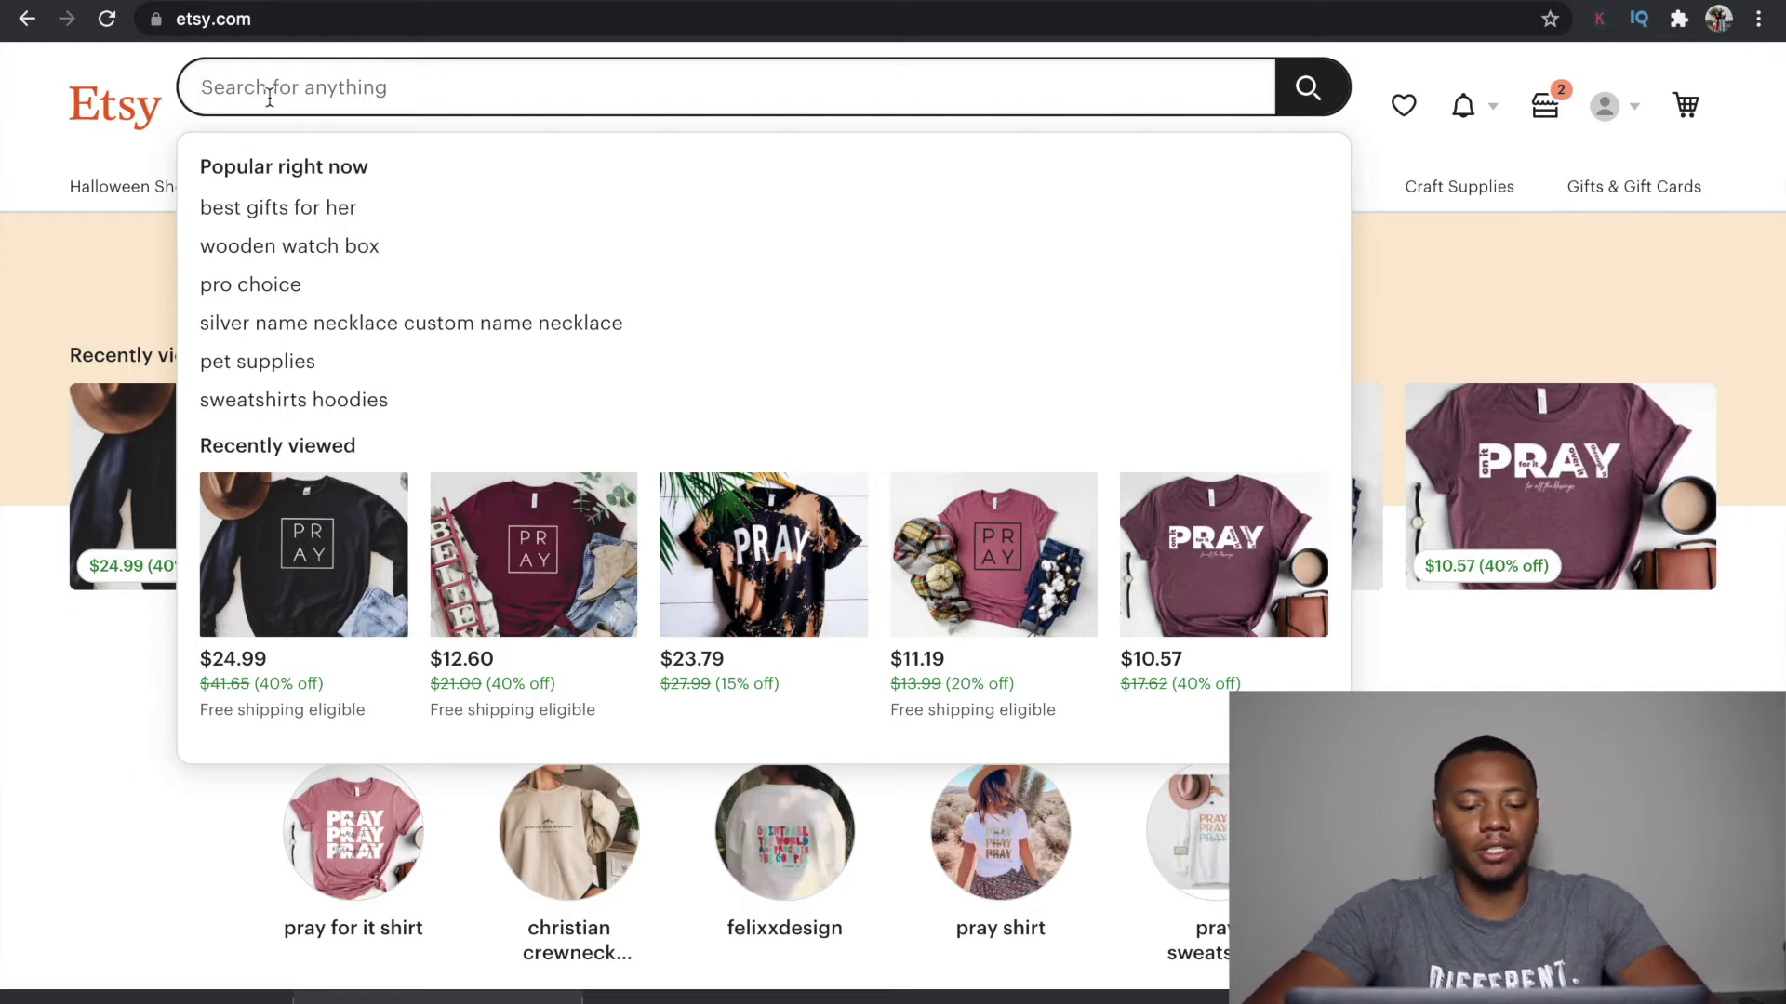
type("cri")
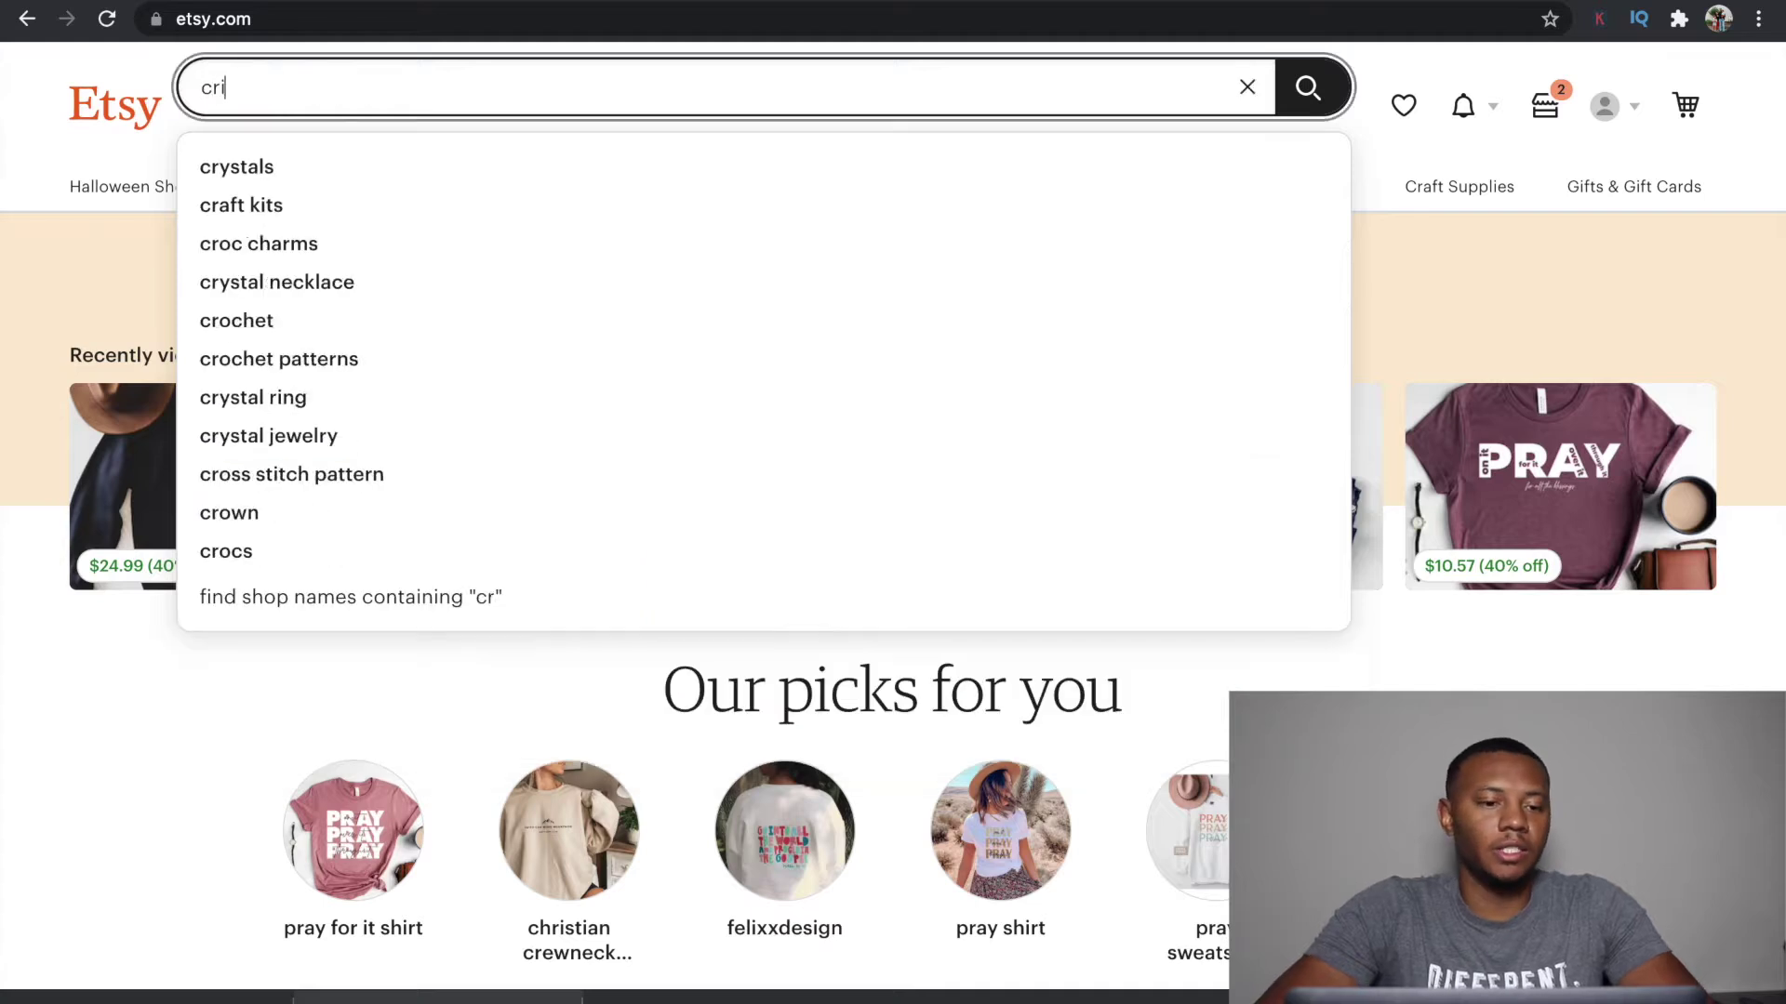
type("cut des")
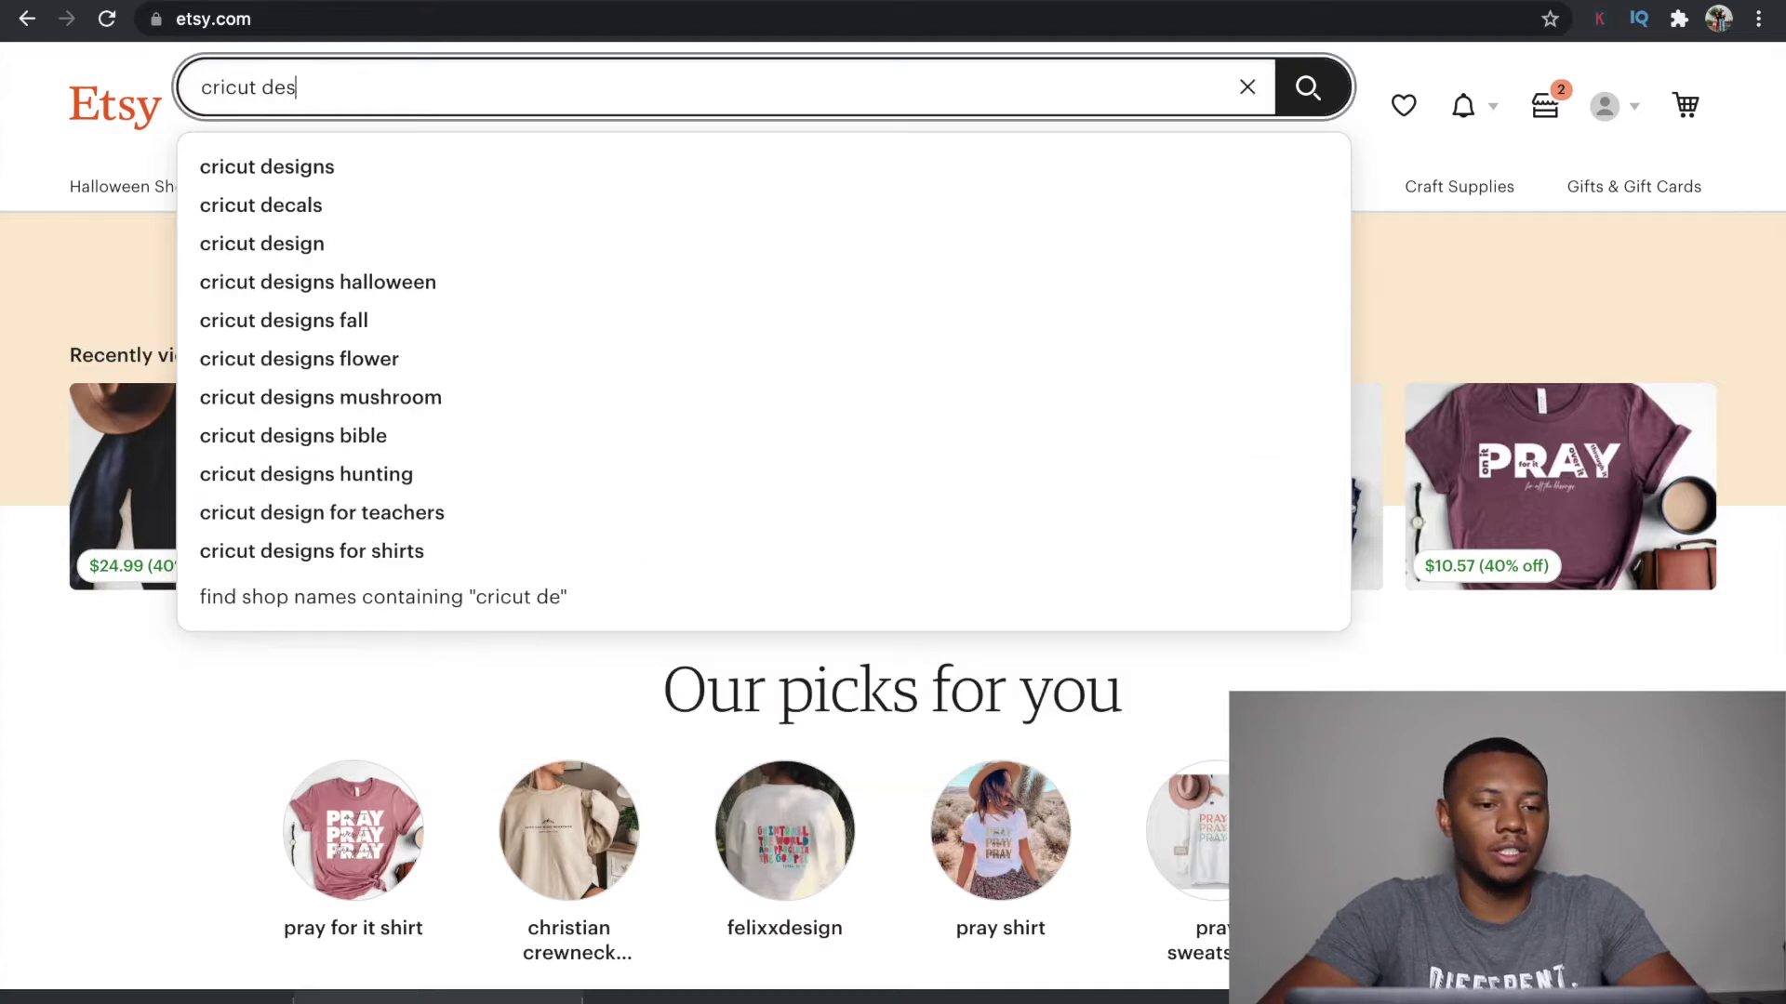
type("igns ")
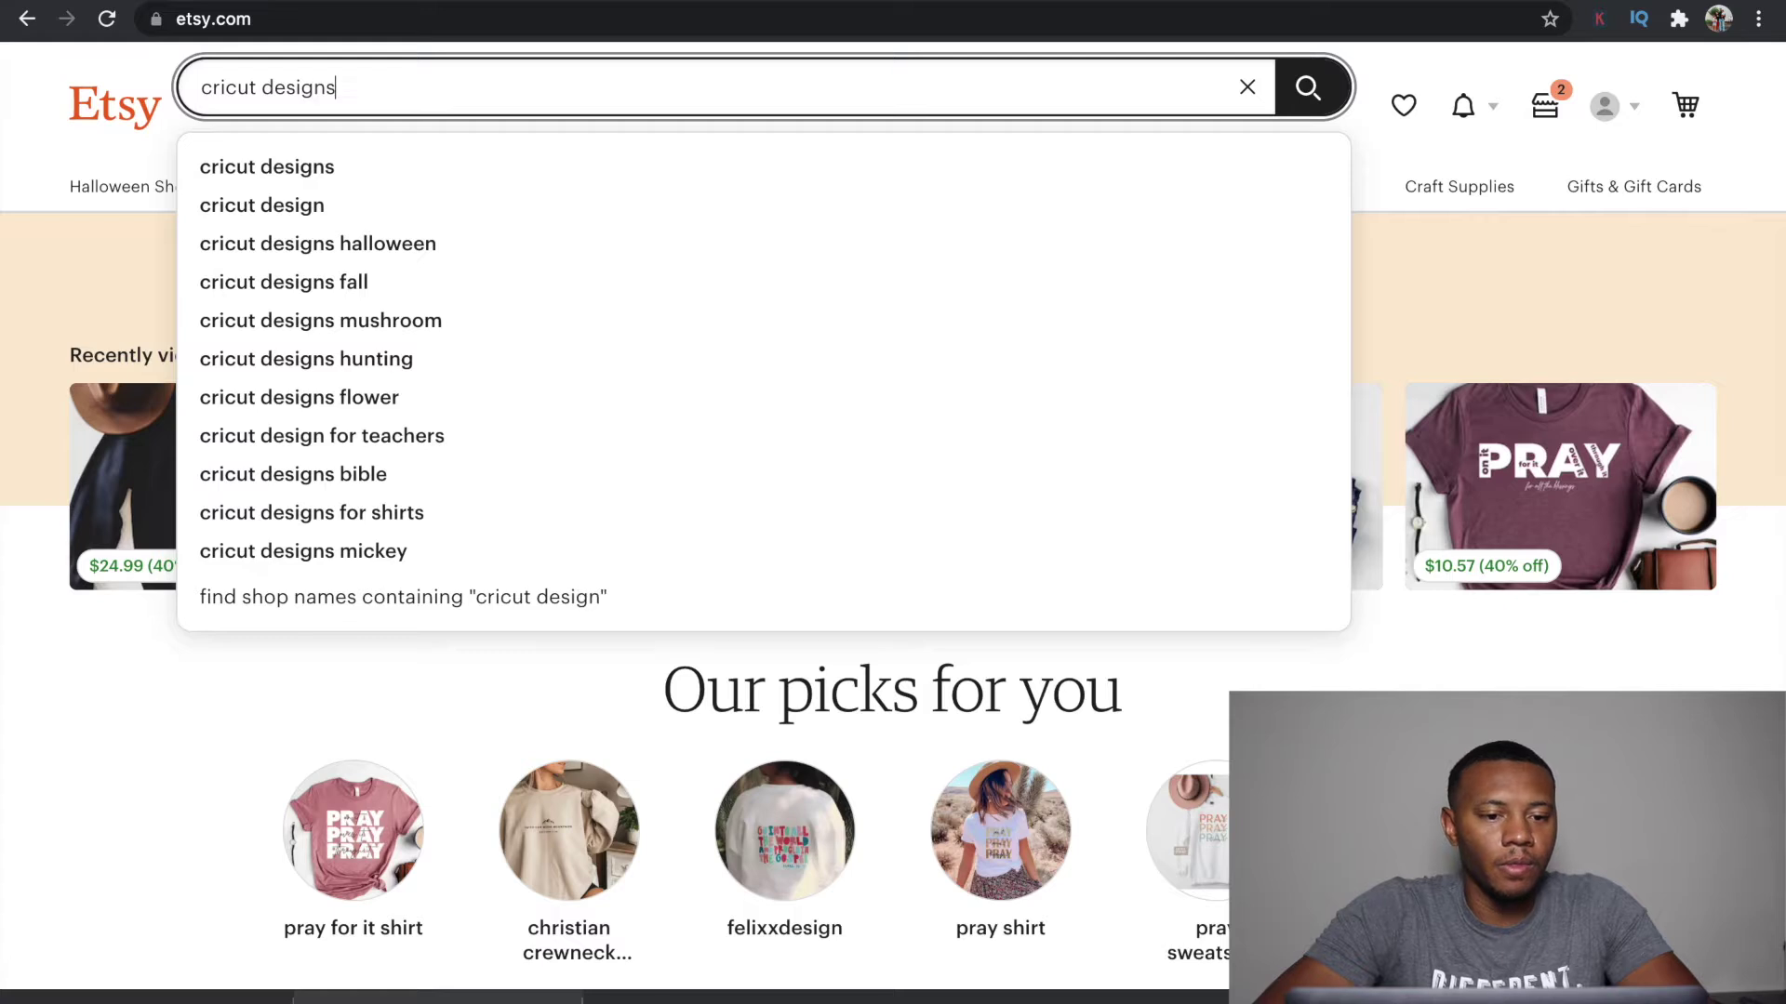
type("svgs")
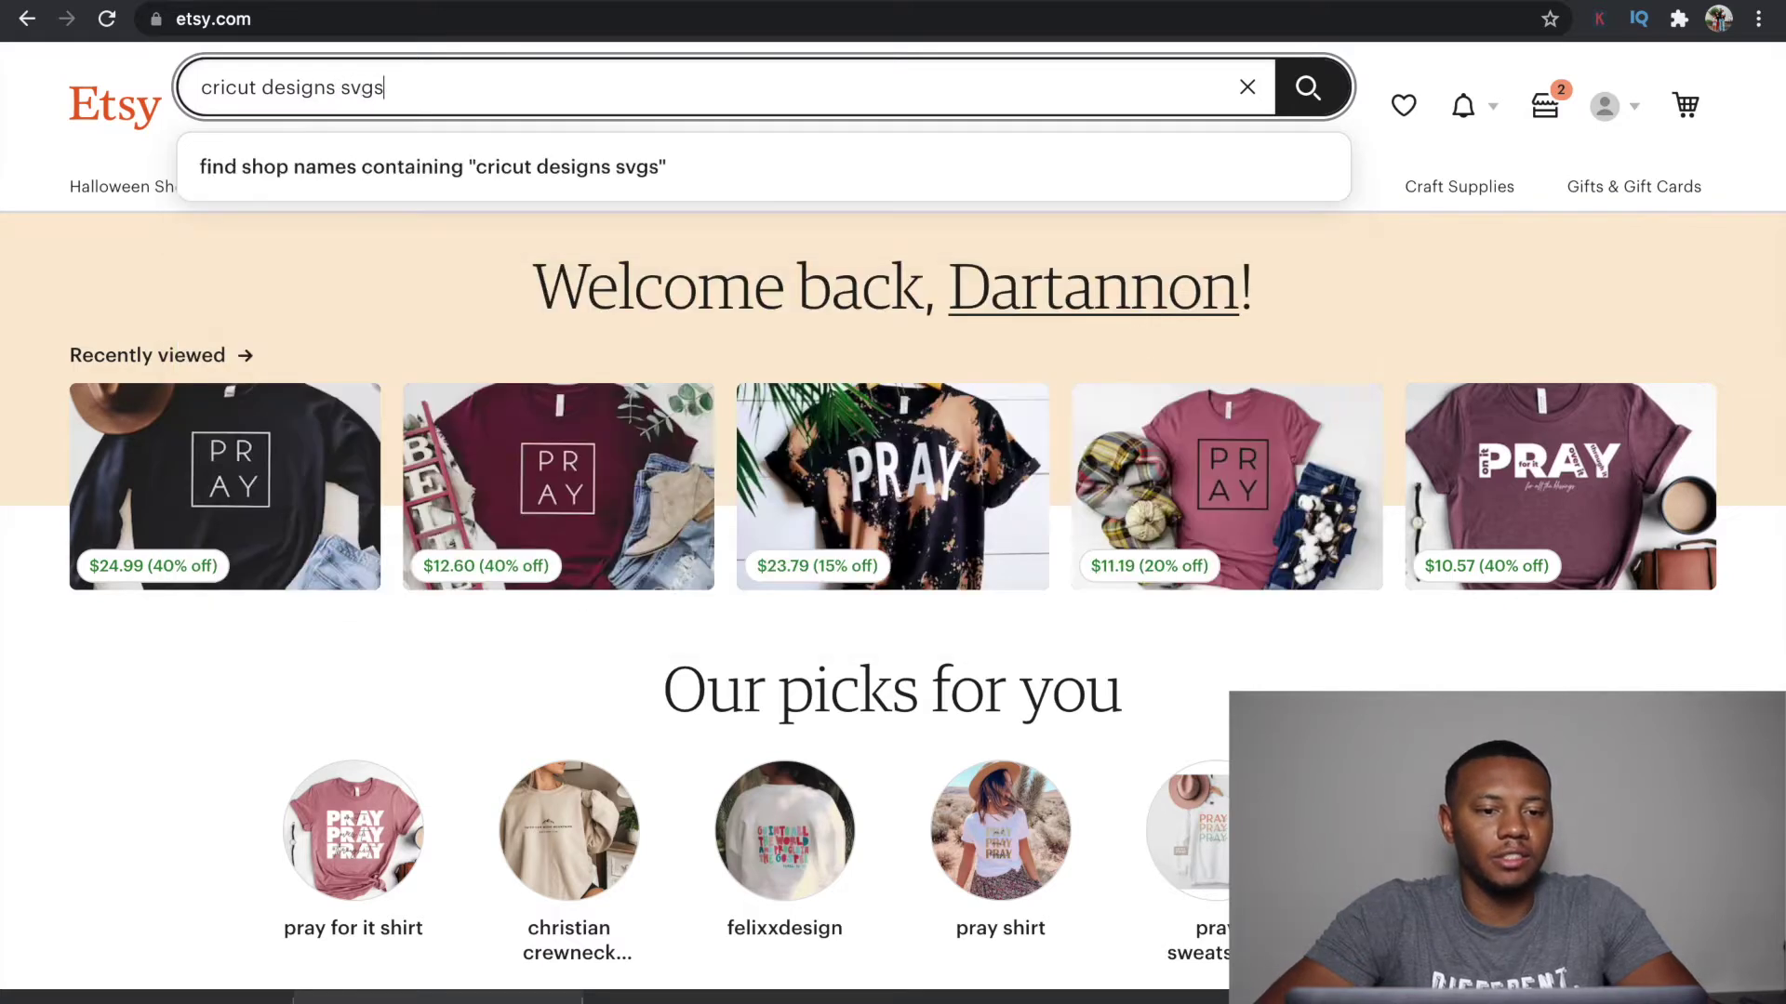
key("Return")
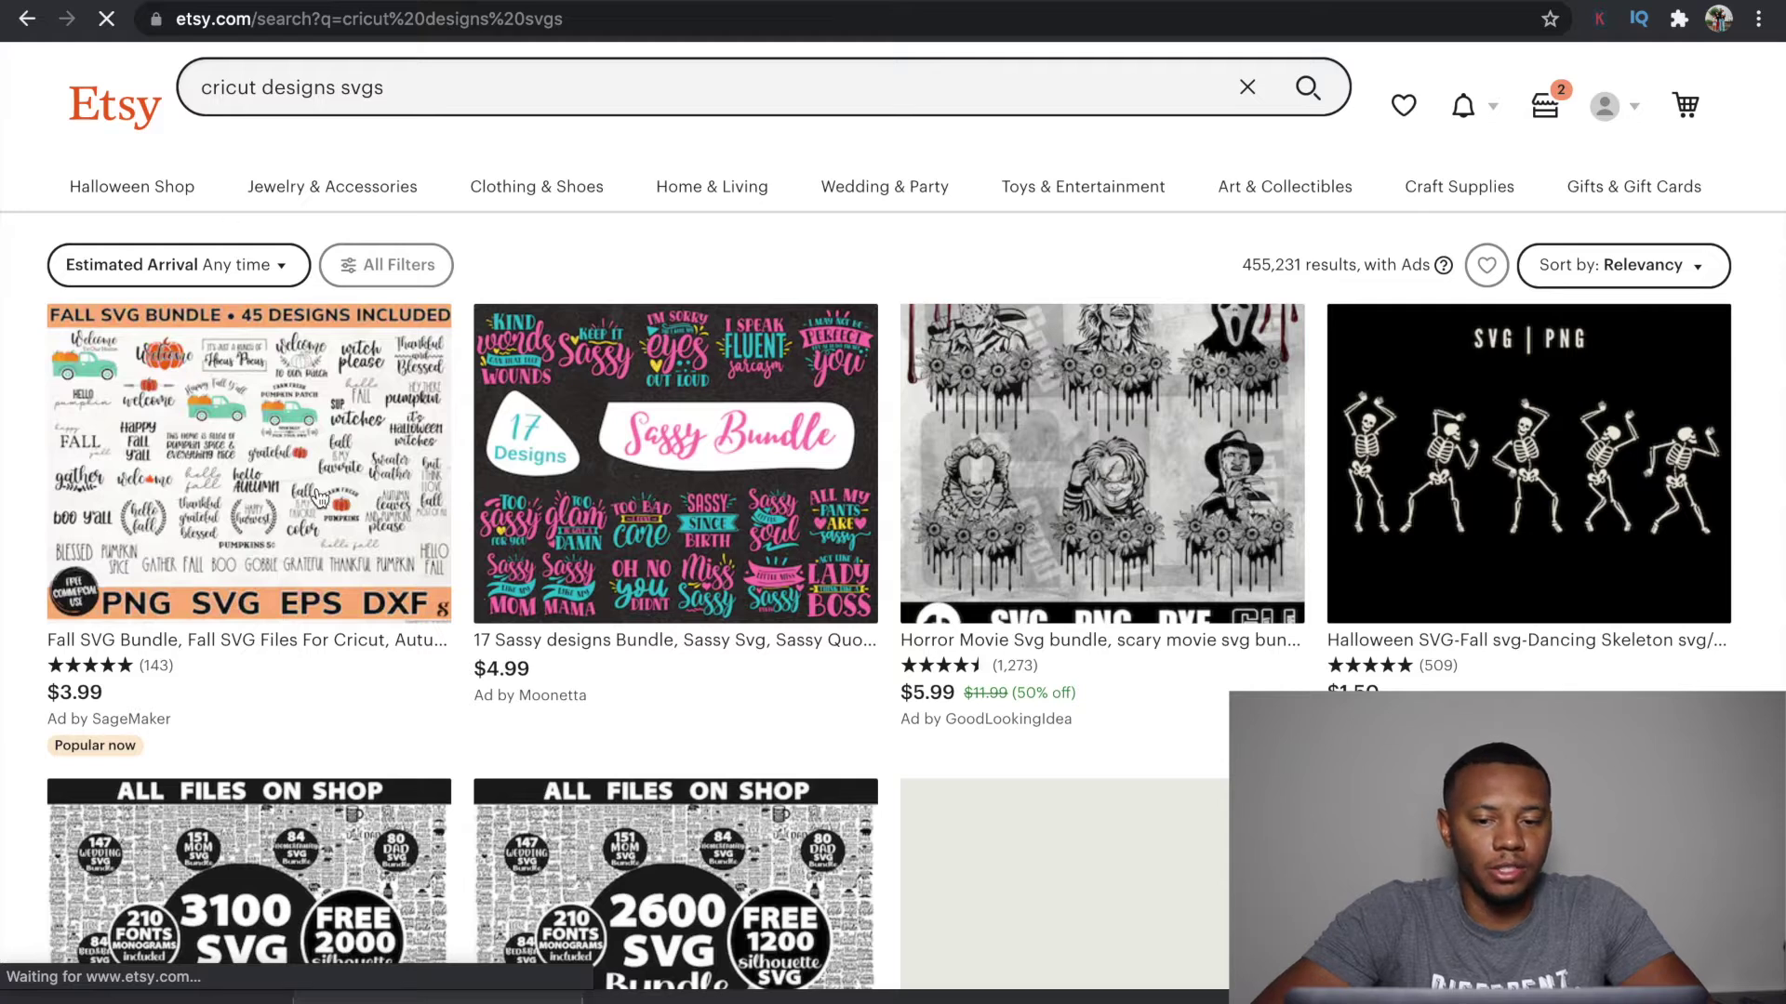
- Browse the first rows of search results, comparing the SVG bundles' designs, prices and ratings
scroll(651, 549, "down", 2)
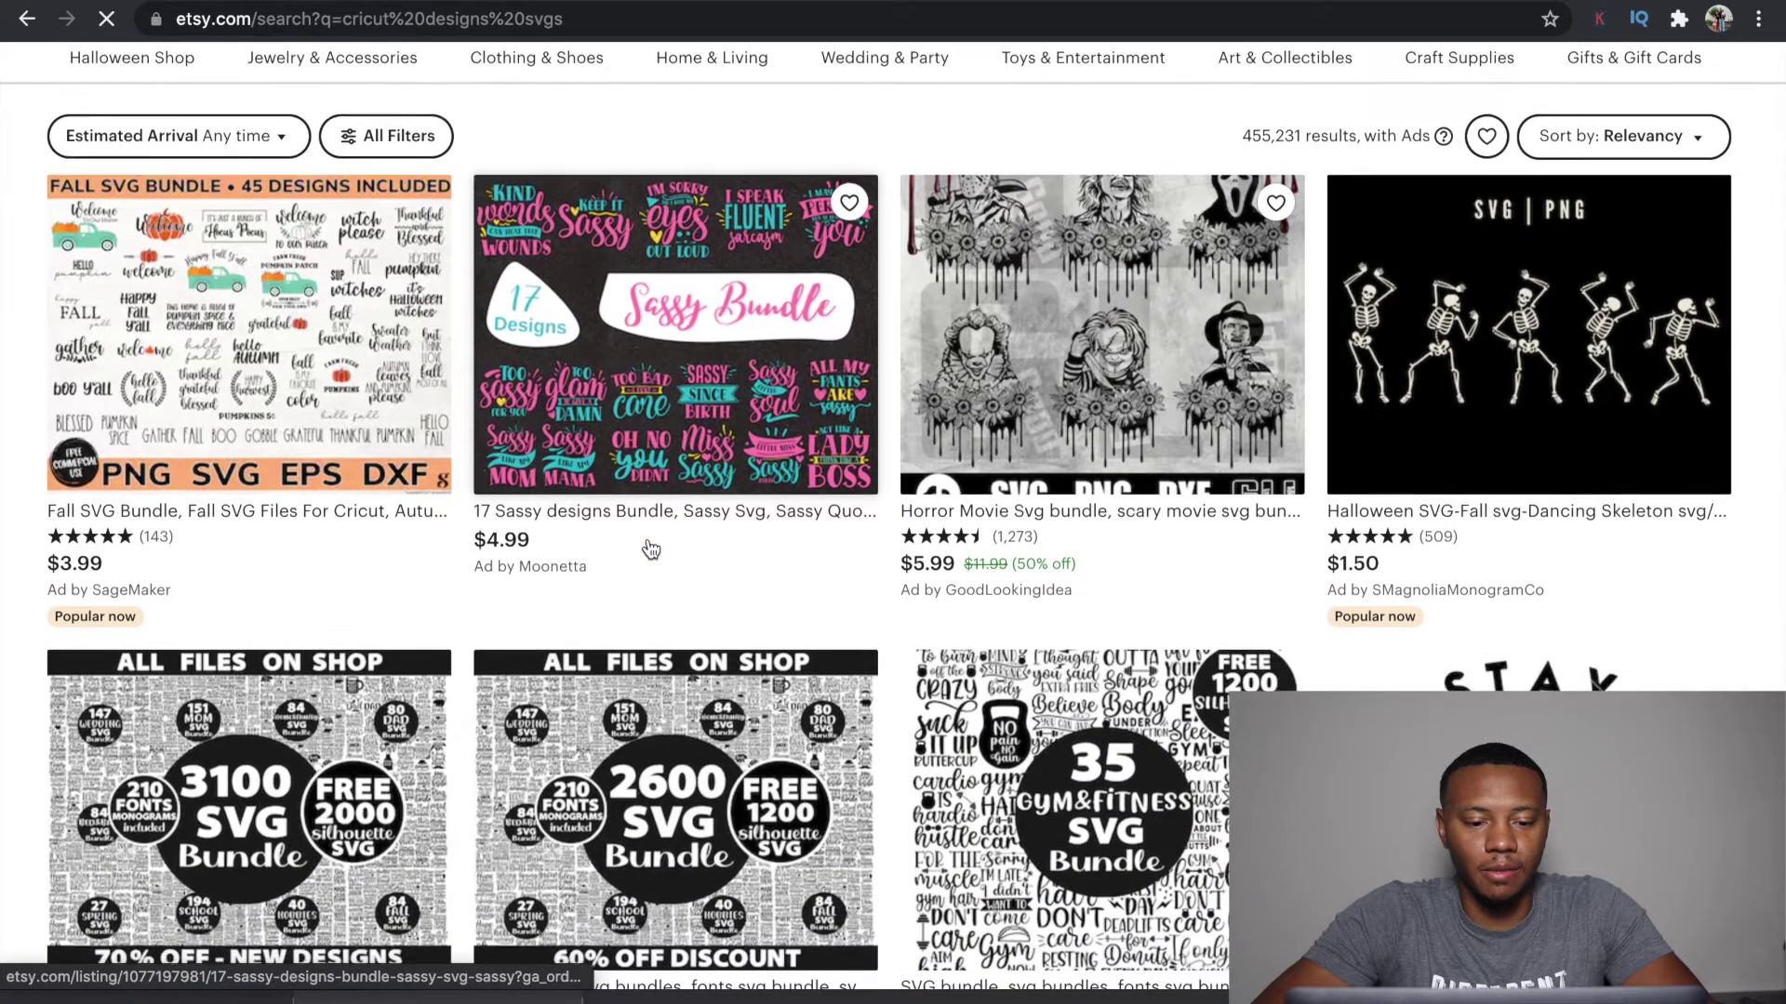
scroll(651, 549, "down", 3)
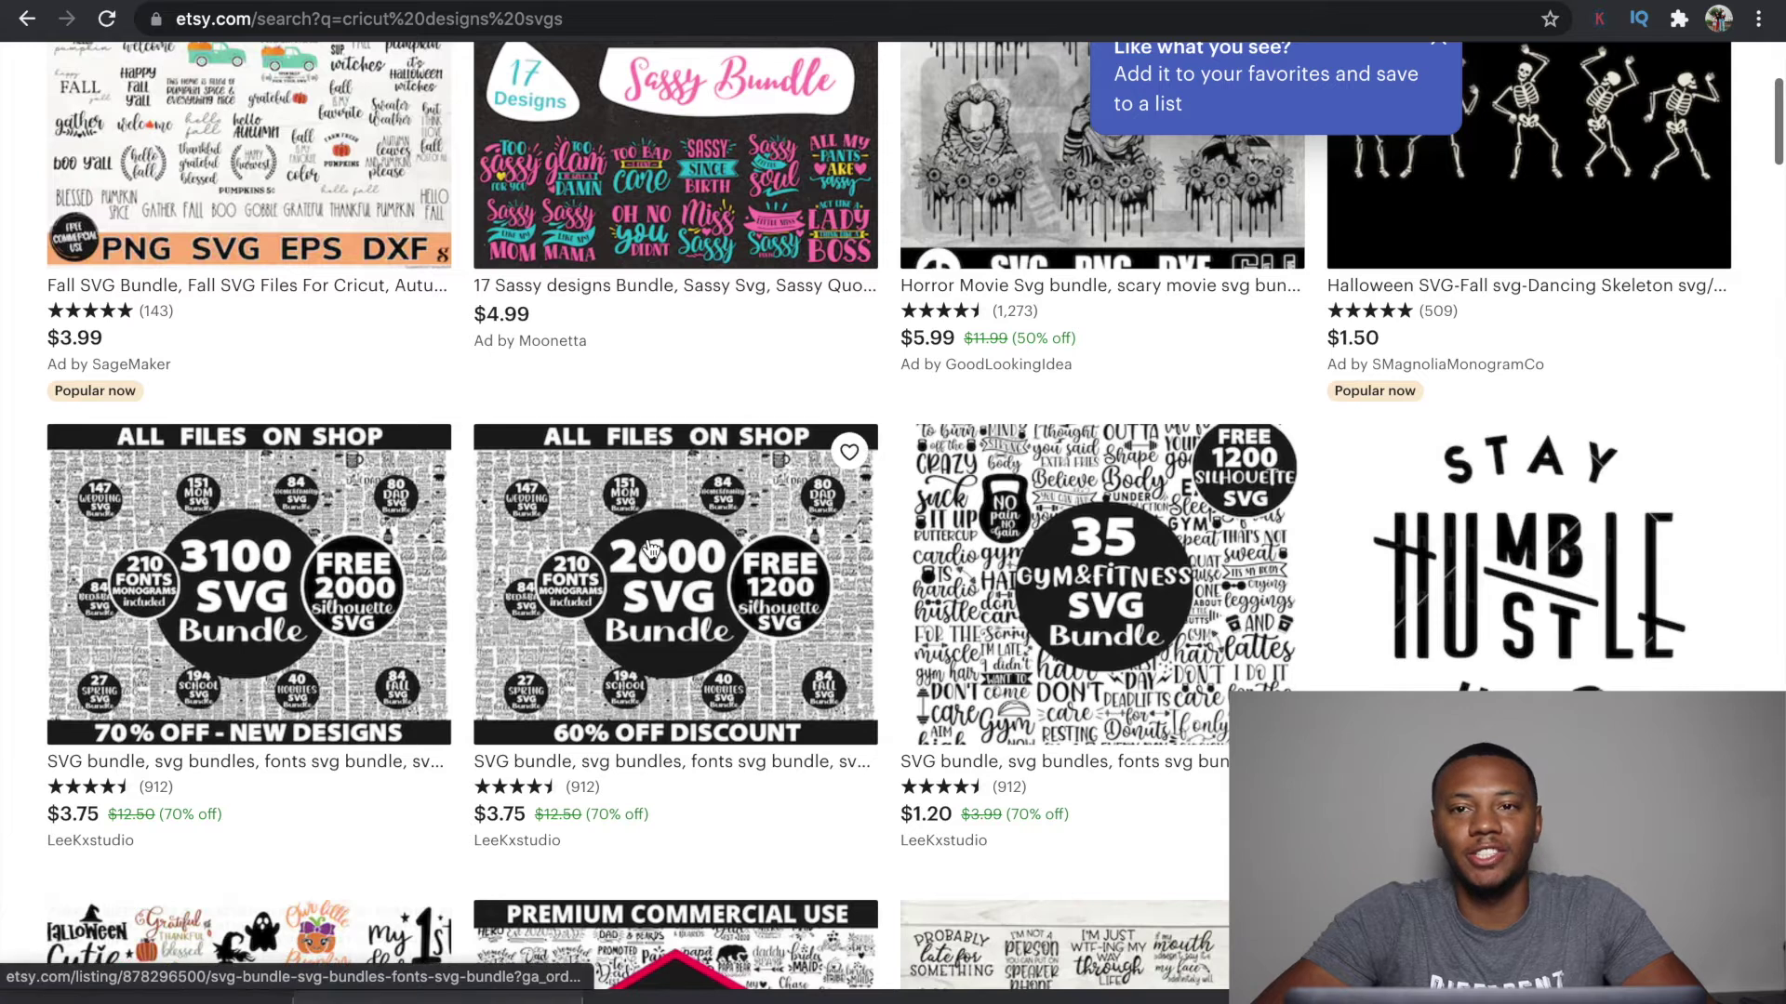
scroll(651, 549, "down", 1)
scroll(651, 549, "down", 4)
scroll(651, 549, "down", 2)
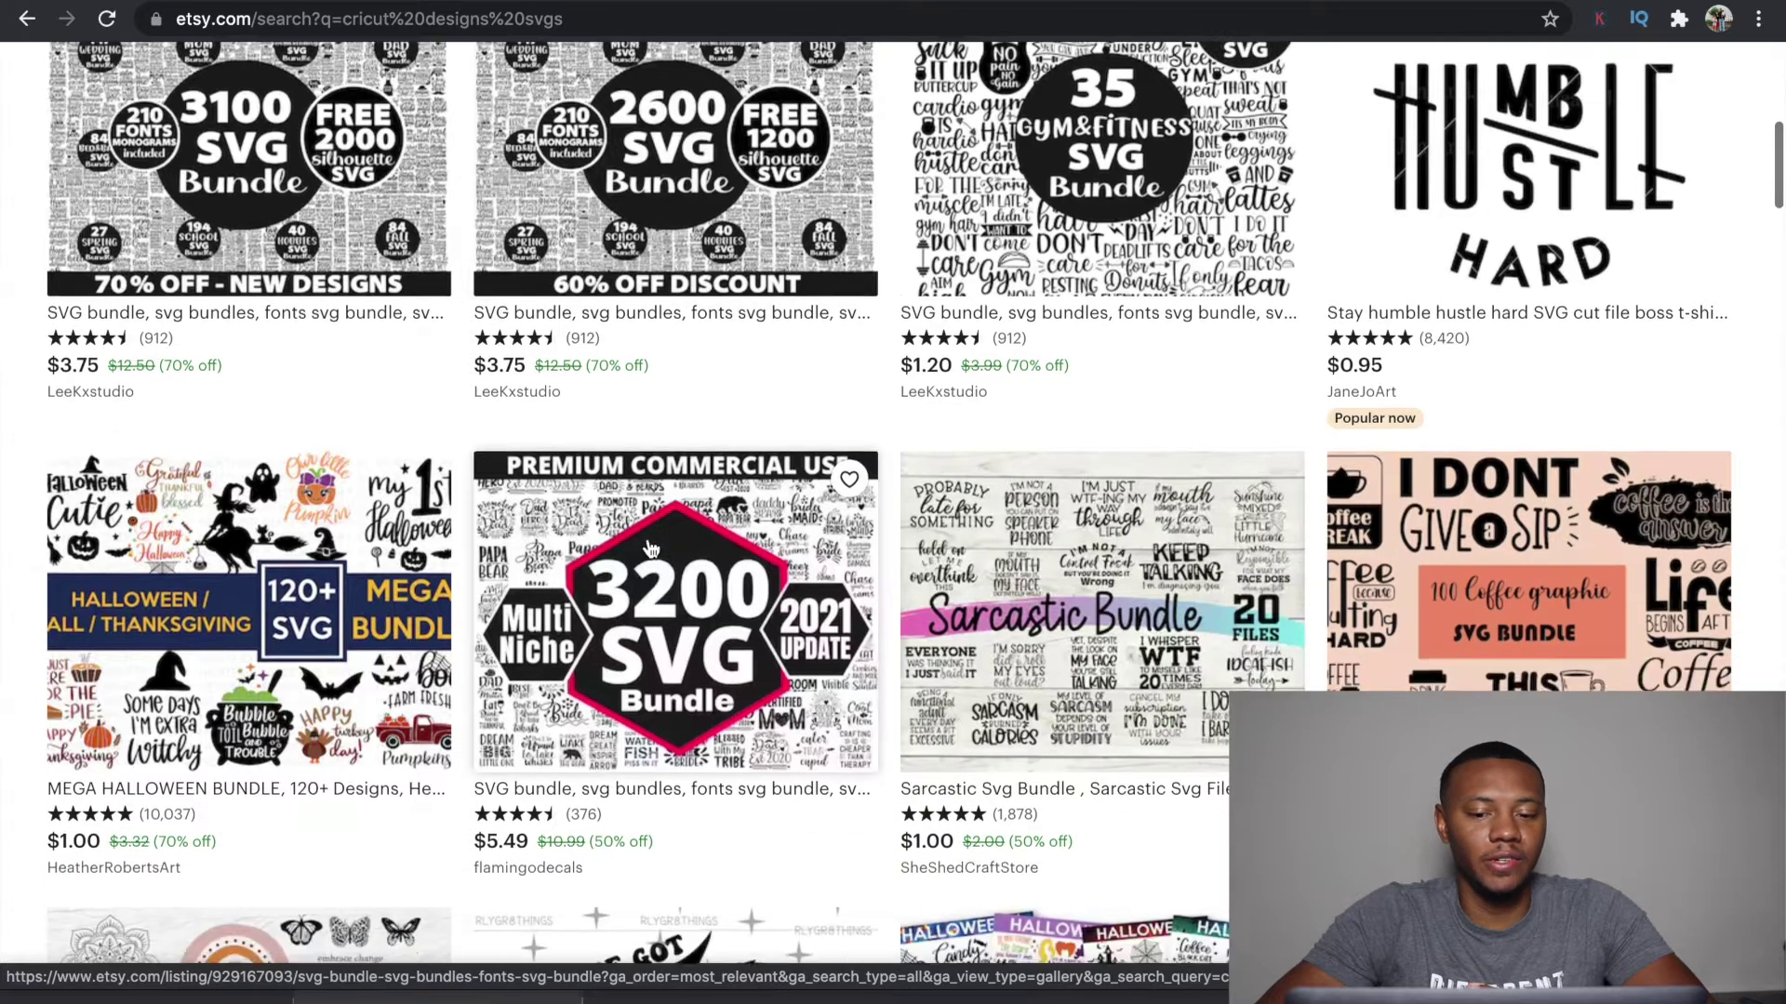
scroll(651, 550, "down", 2)
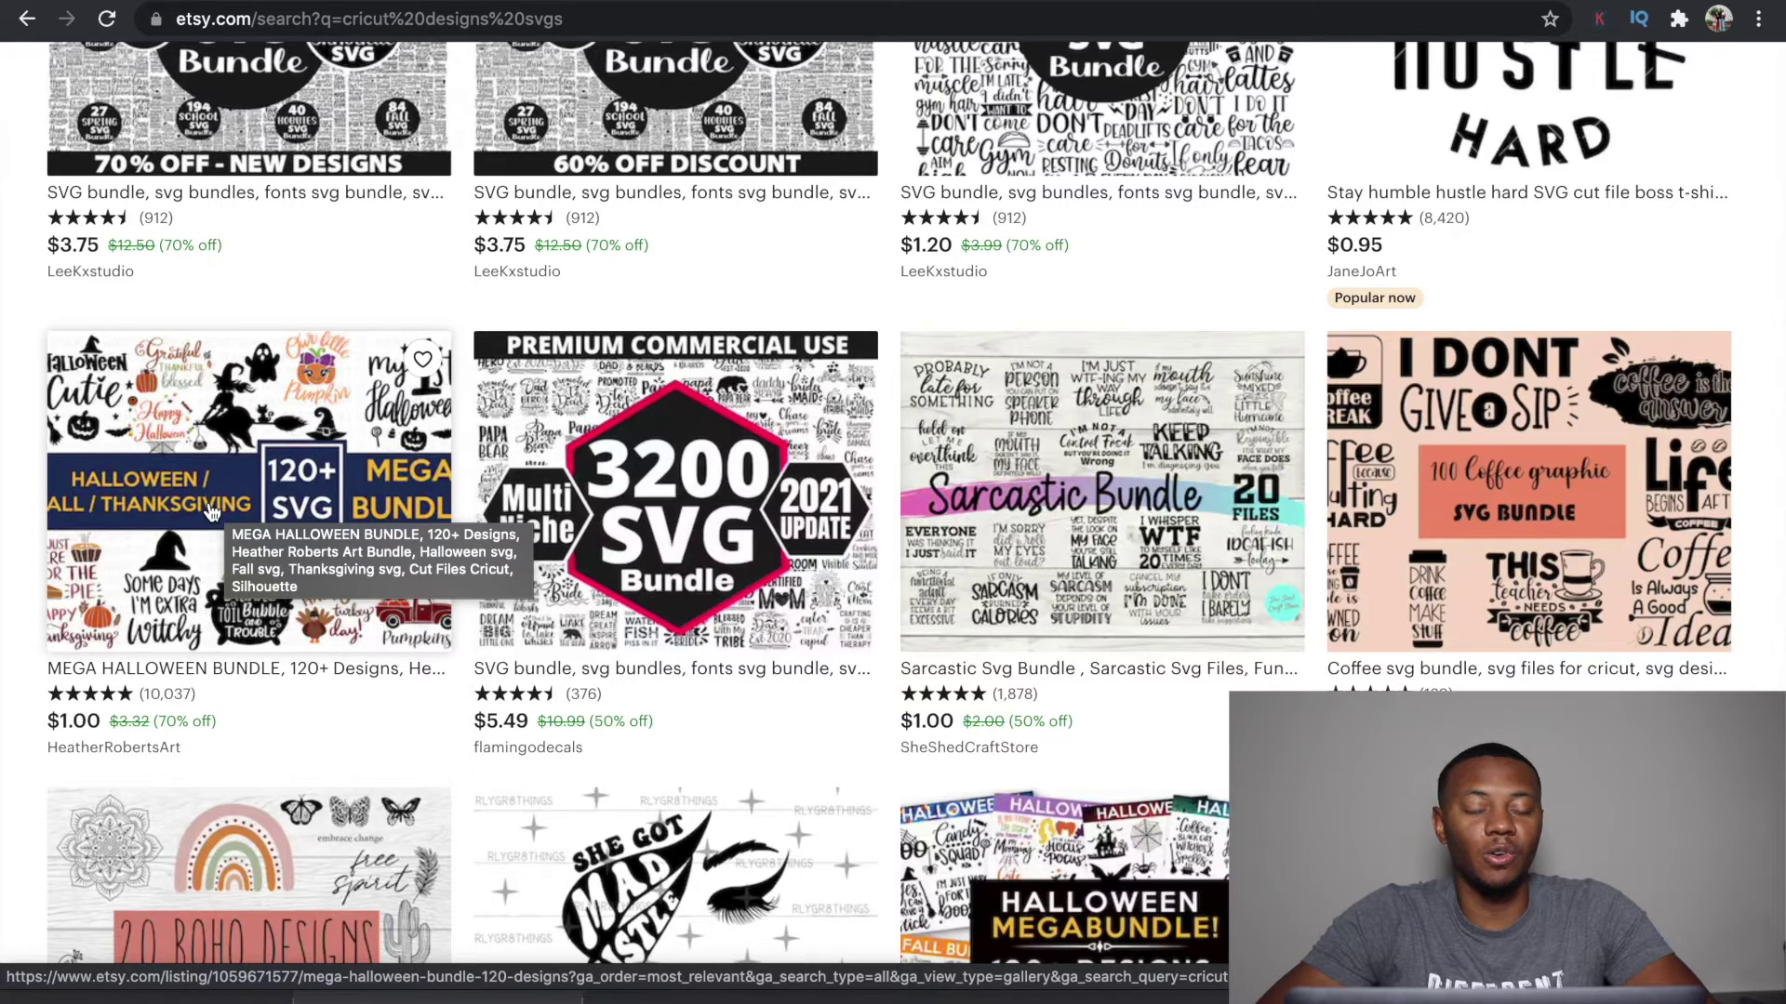
scroll(212, 511, "down", 2)
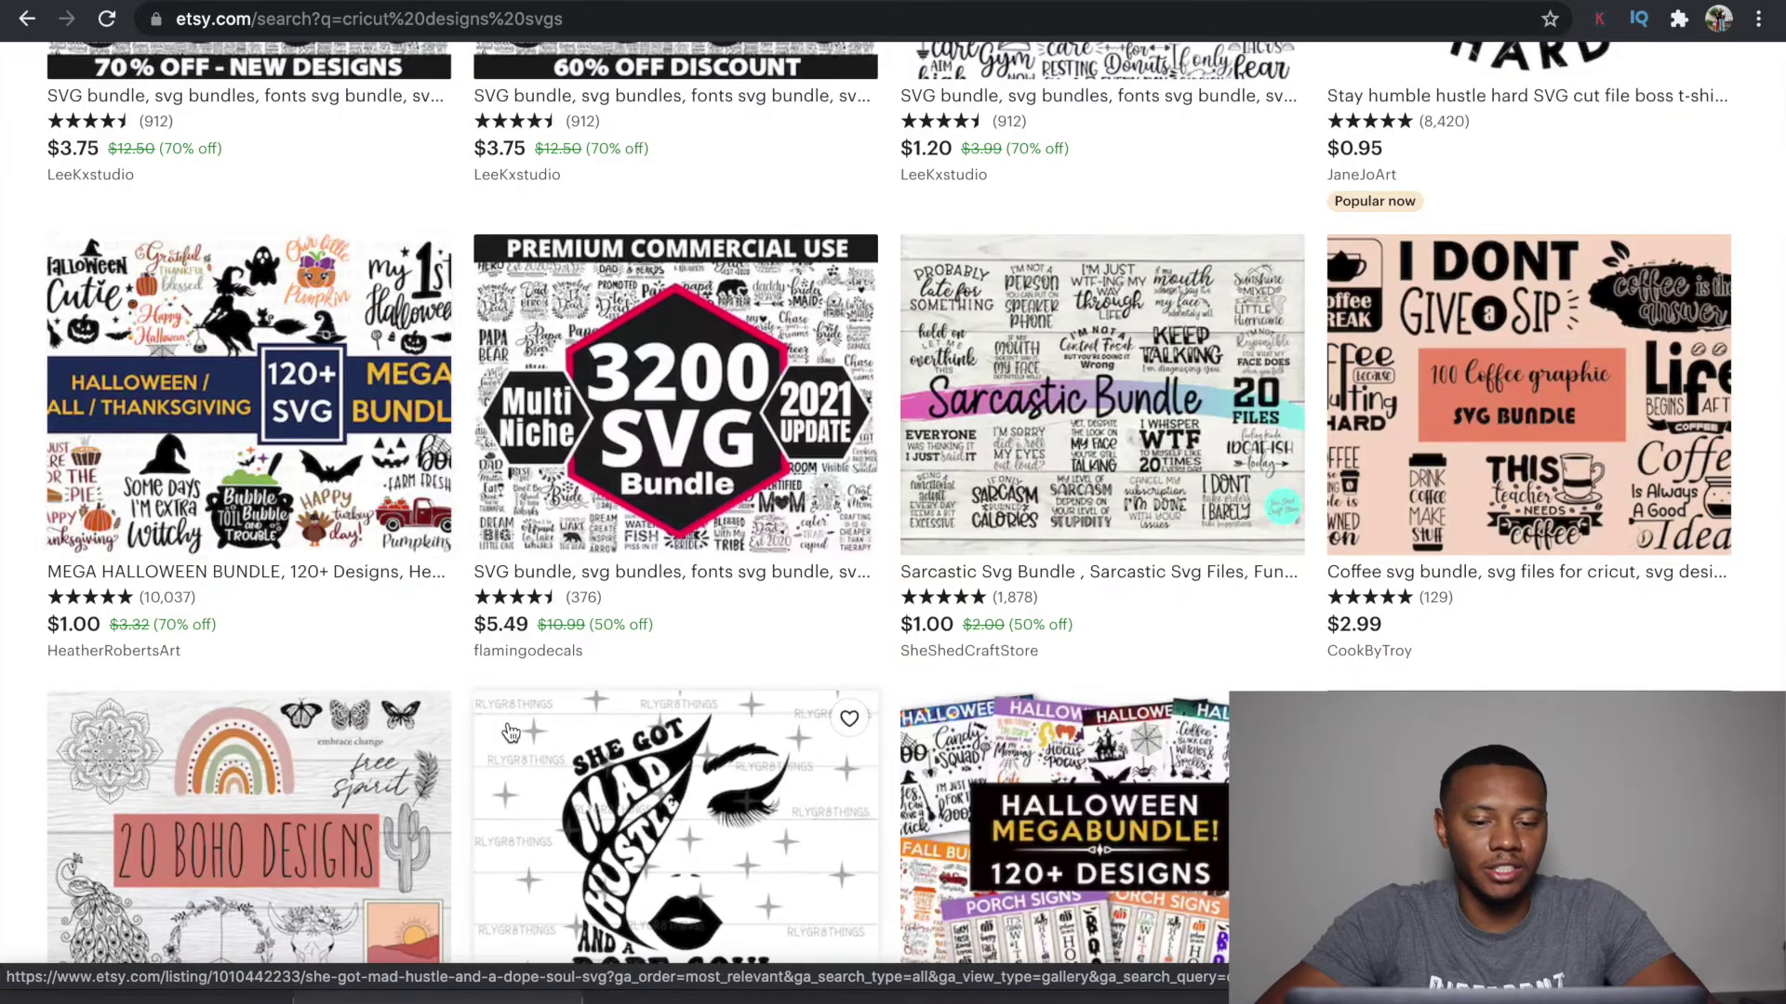
scroll(503, 720, "down", 5)
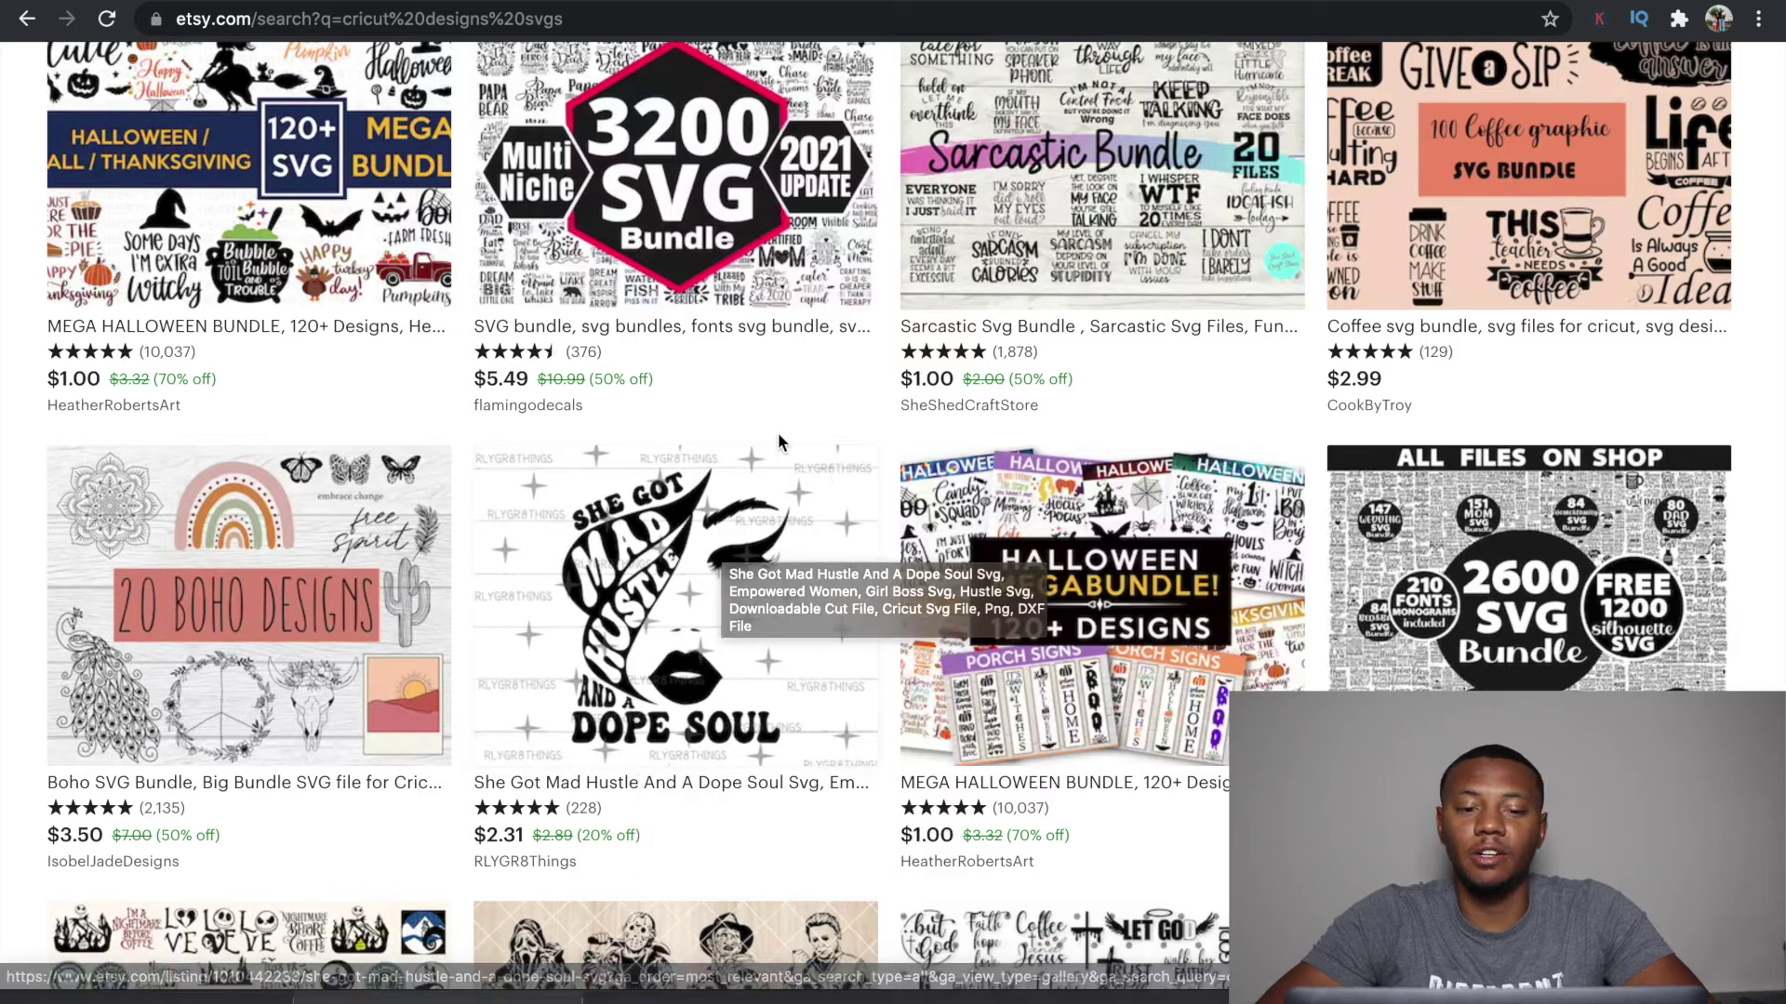
scroll(779, 440, "up", 6)
scroll(779, 440, "up", 6)
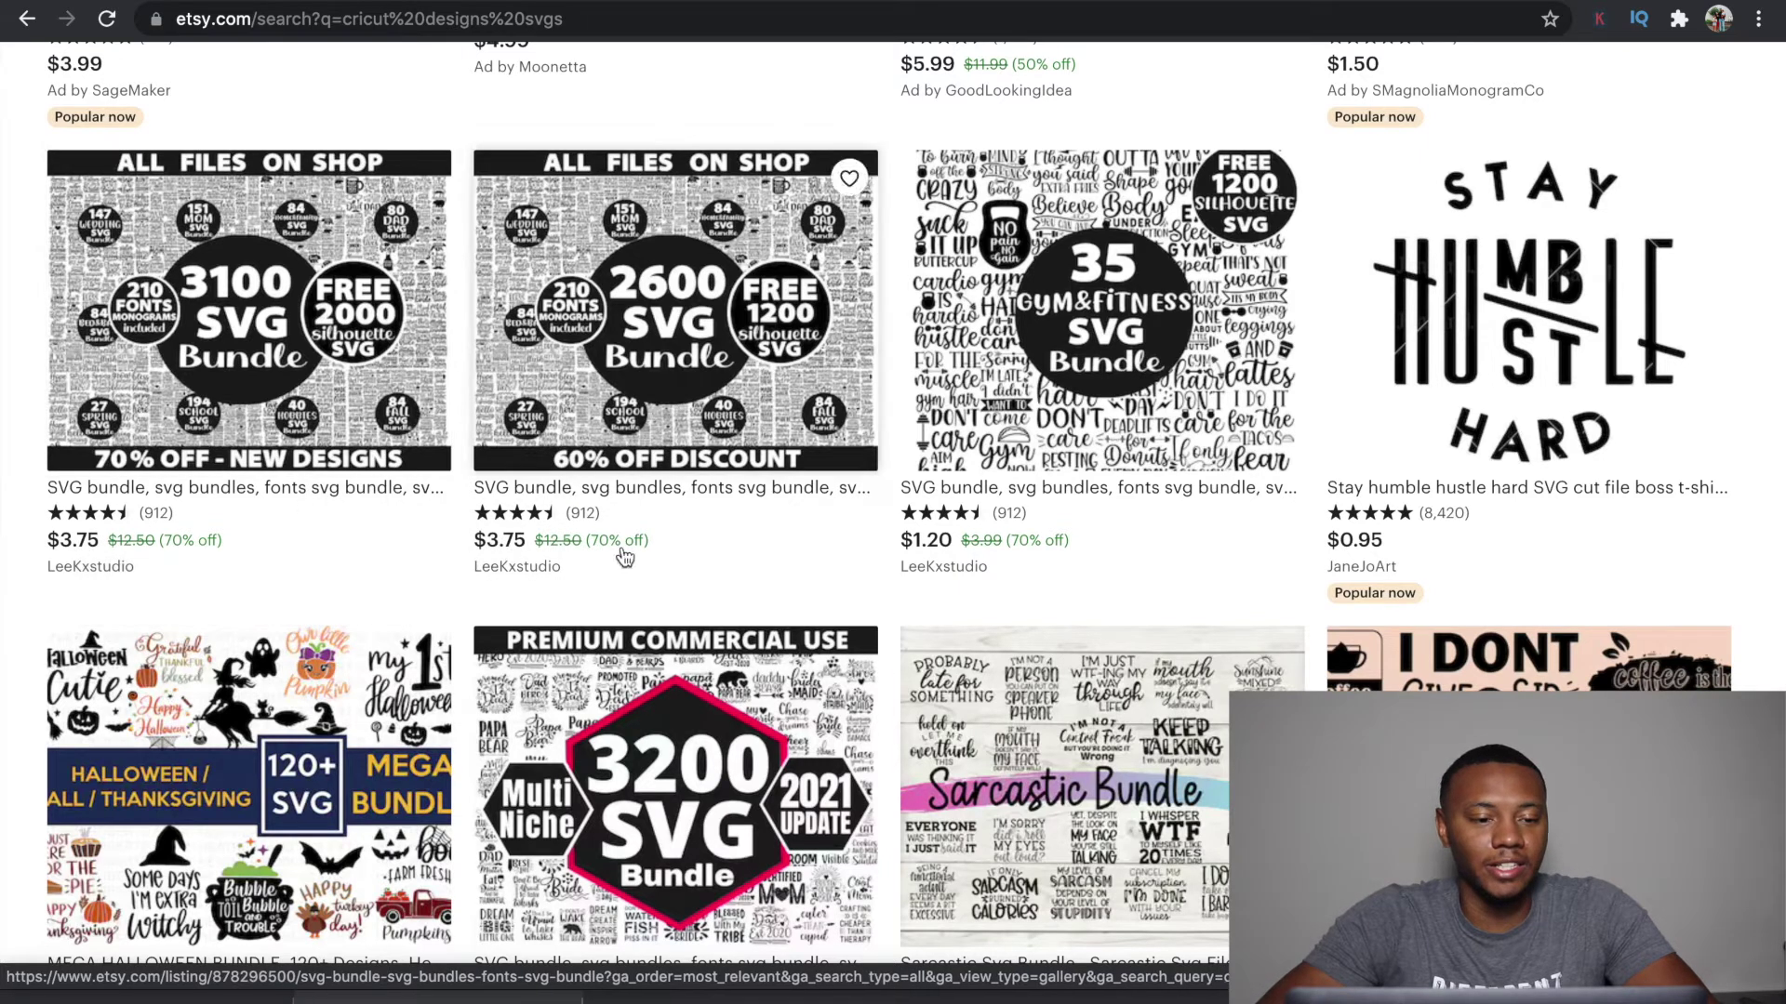
- Open the LeeKxstudio 3100 SVG Bundle listing and look through its preview images
left_click(269, 344)
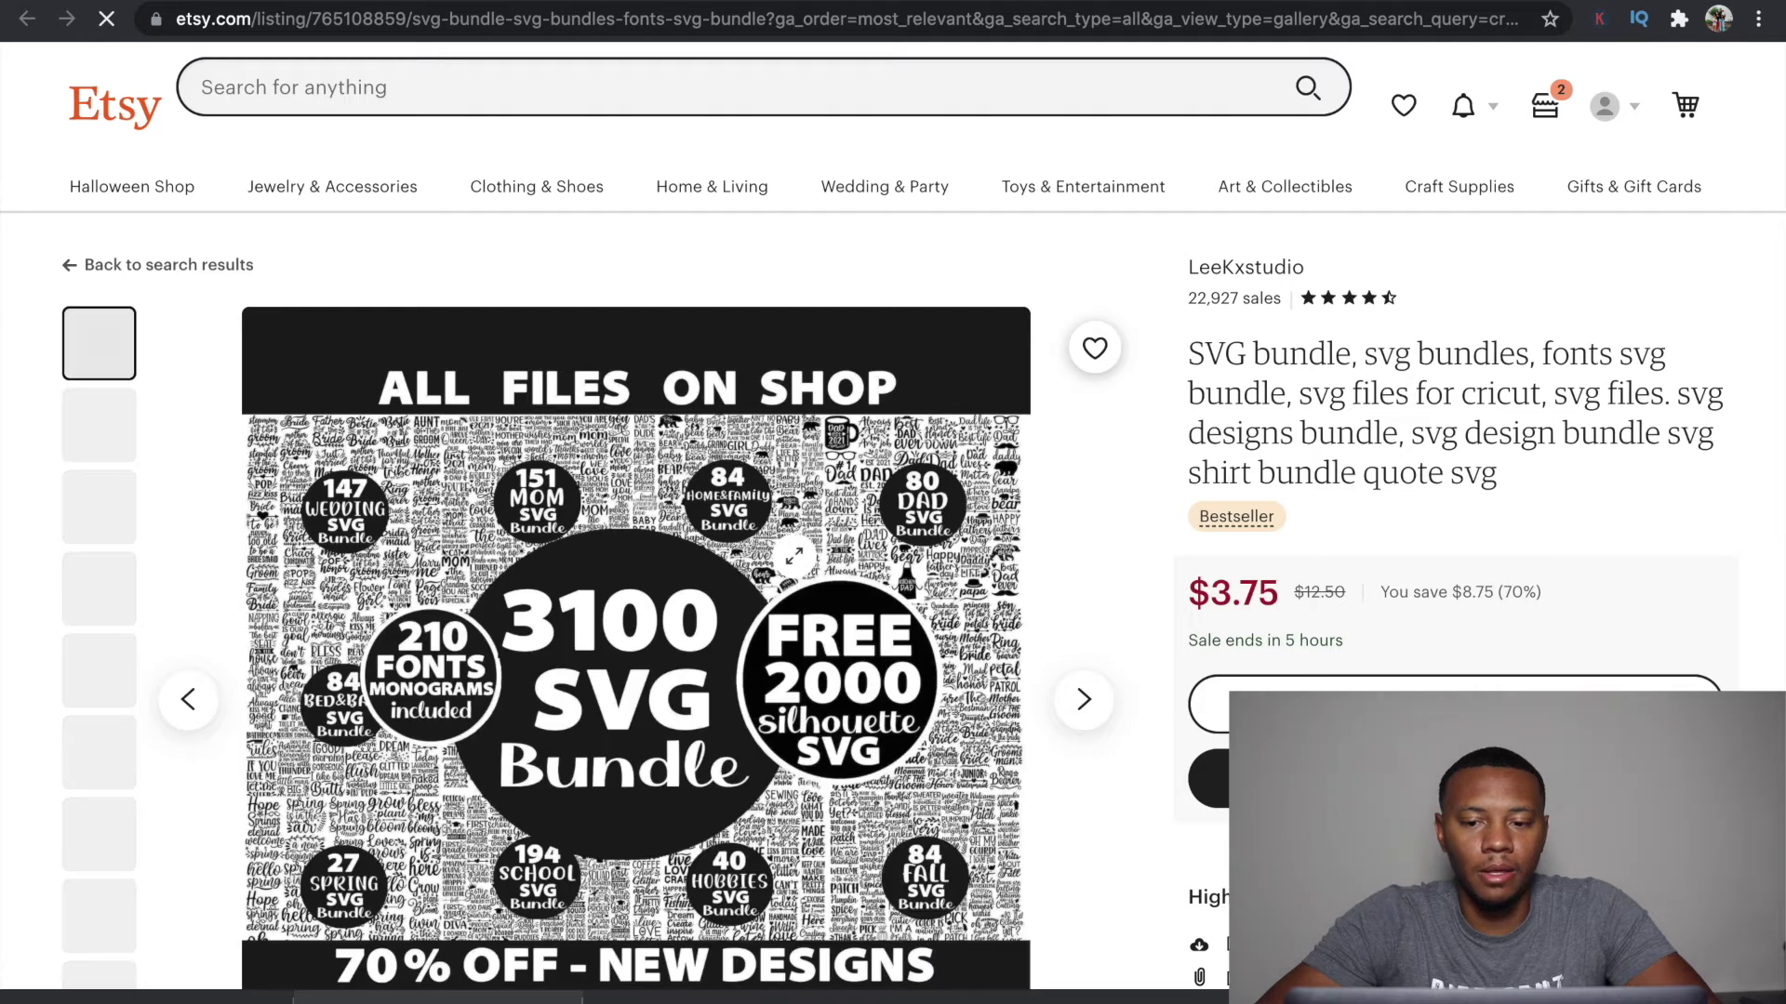
scroll(793, 556, "down", 3)
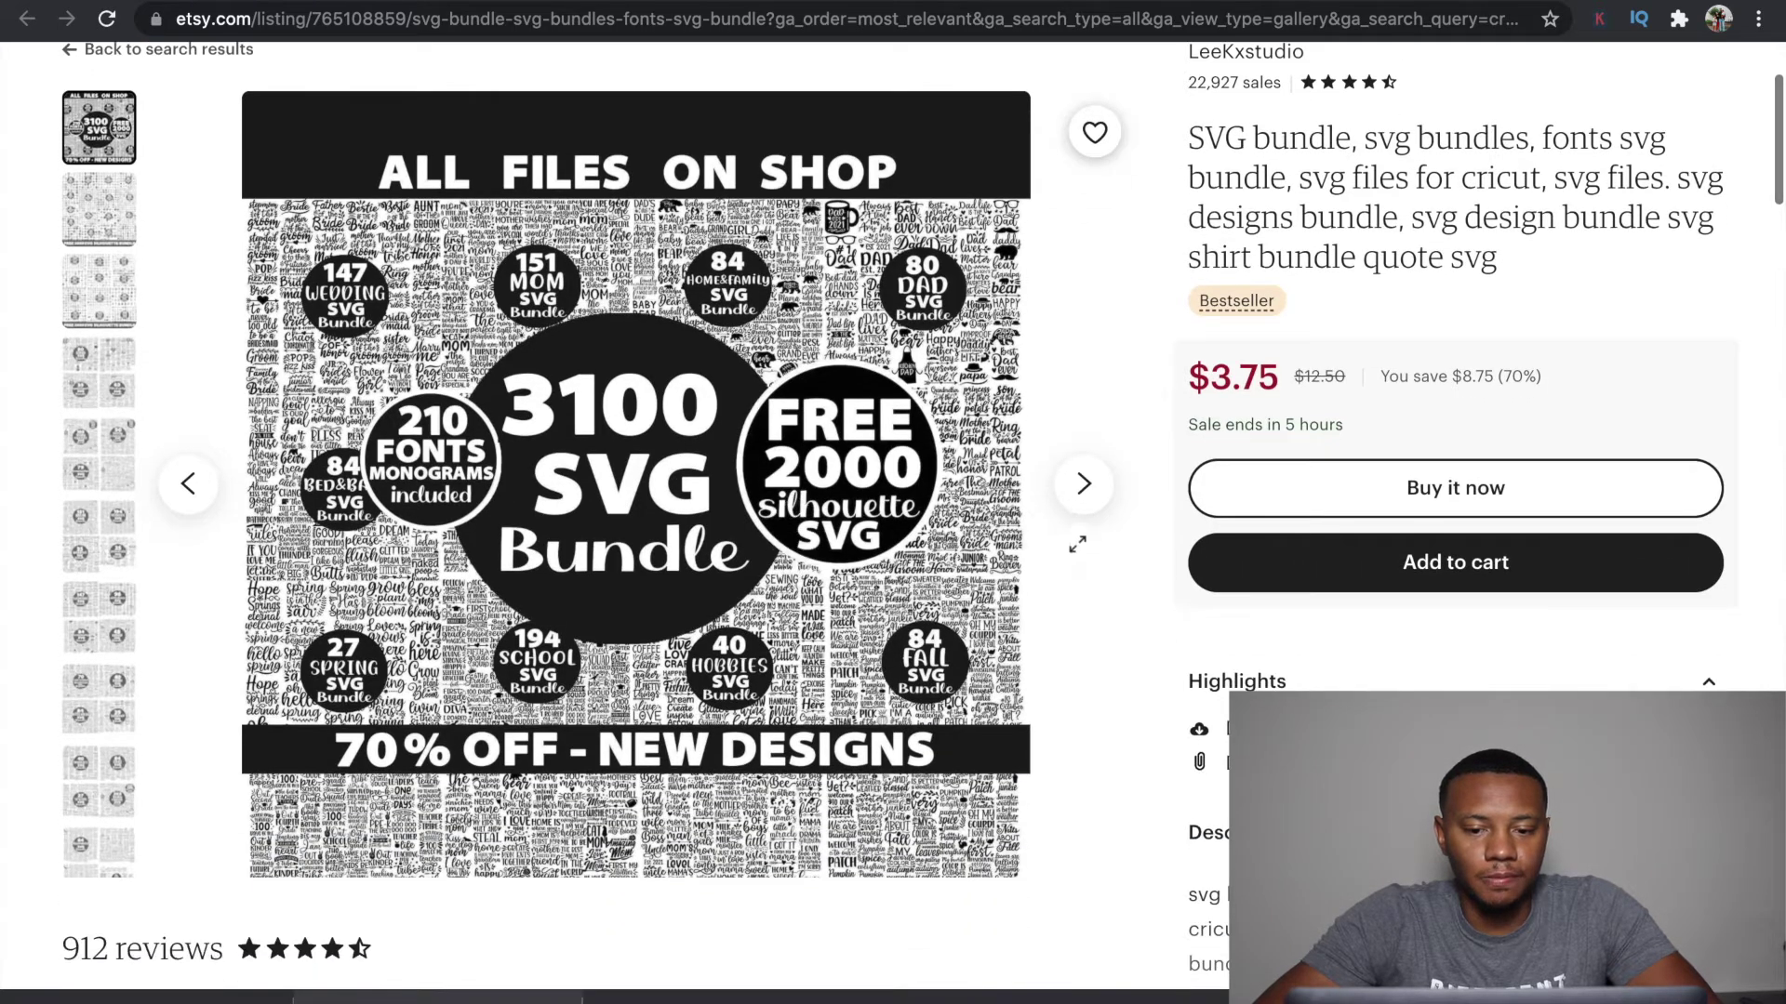
left_click(1080, 488)
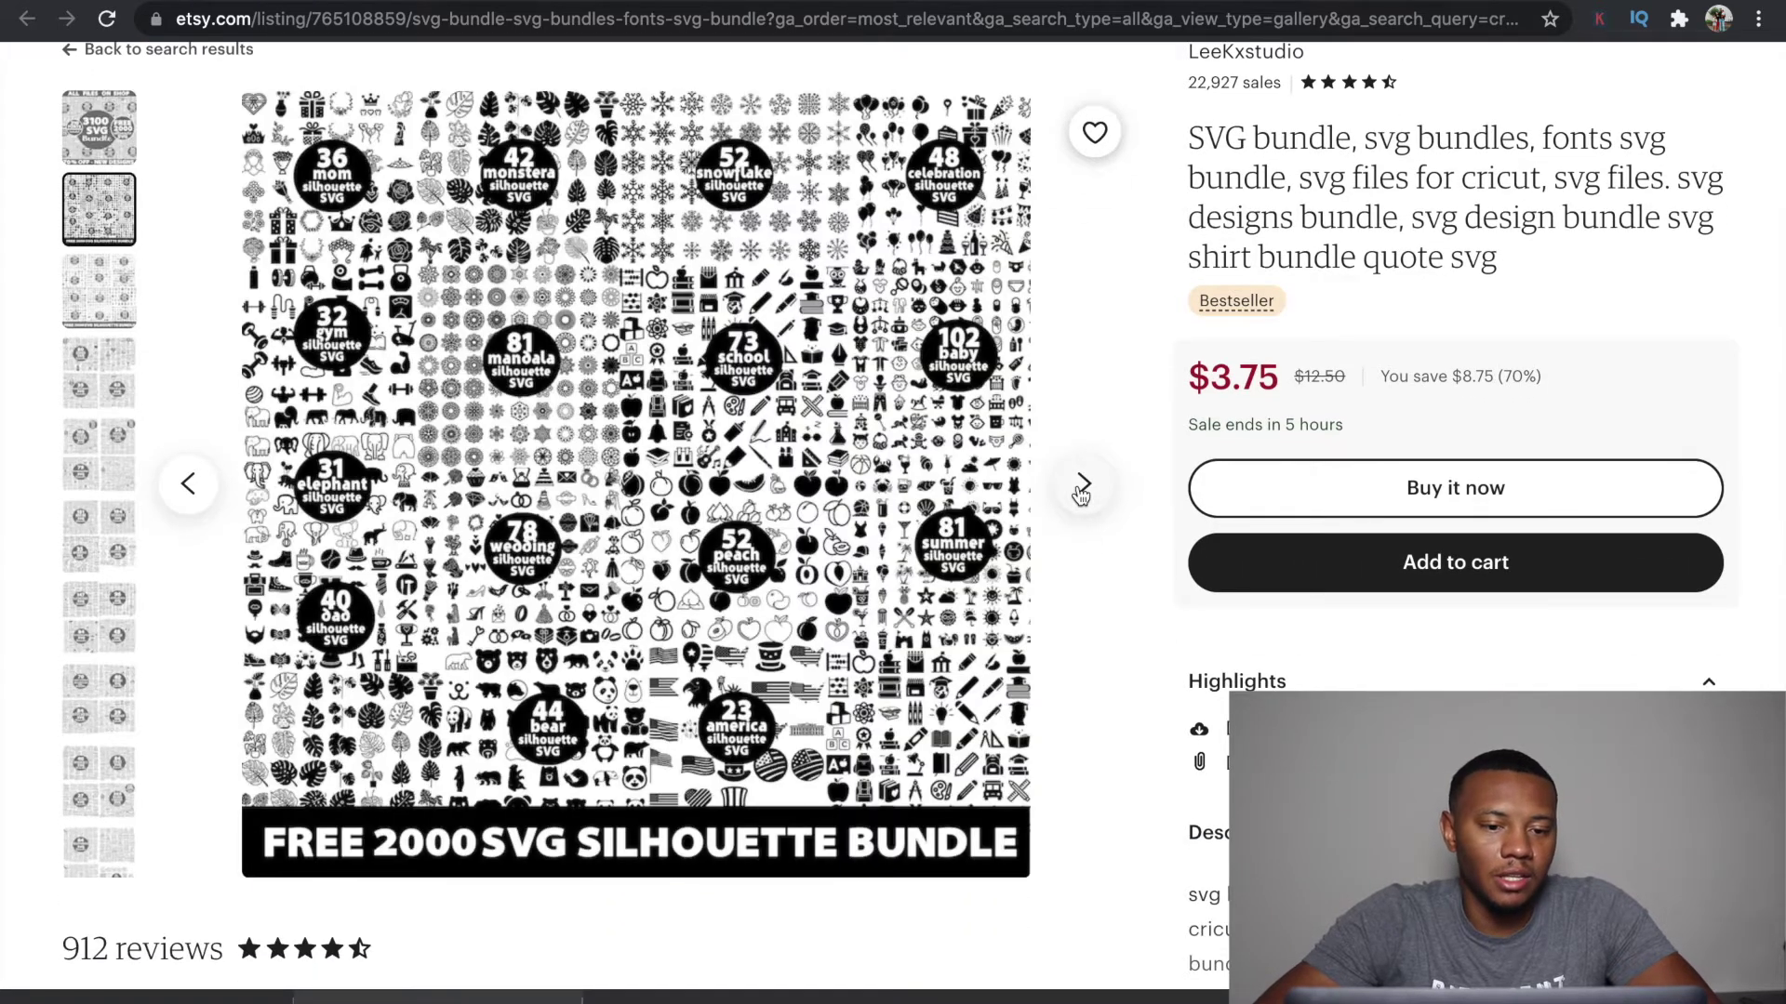
left_click(1080, 487)
left_click(1081, 485)
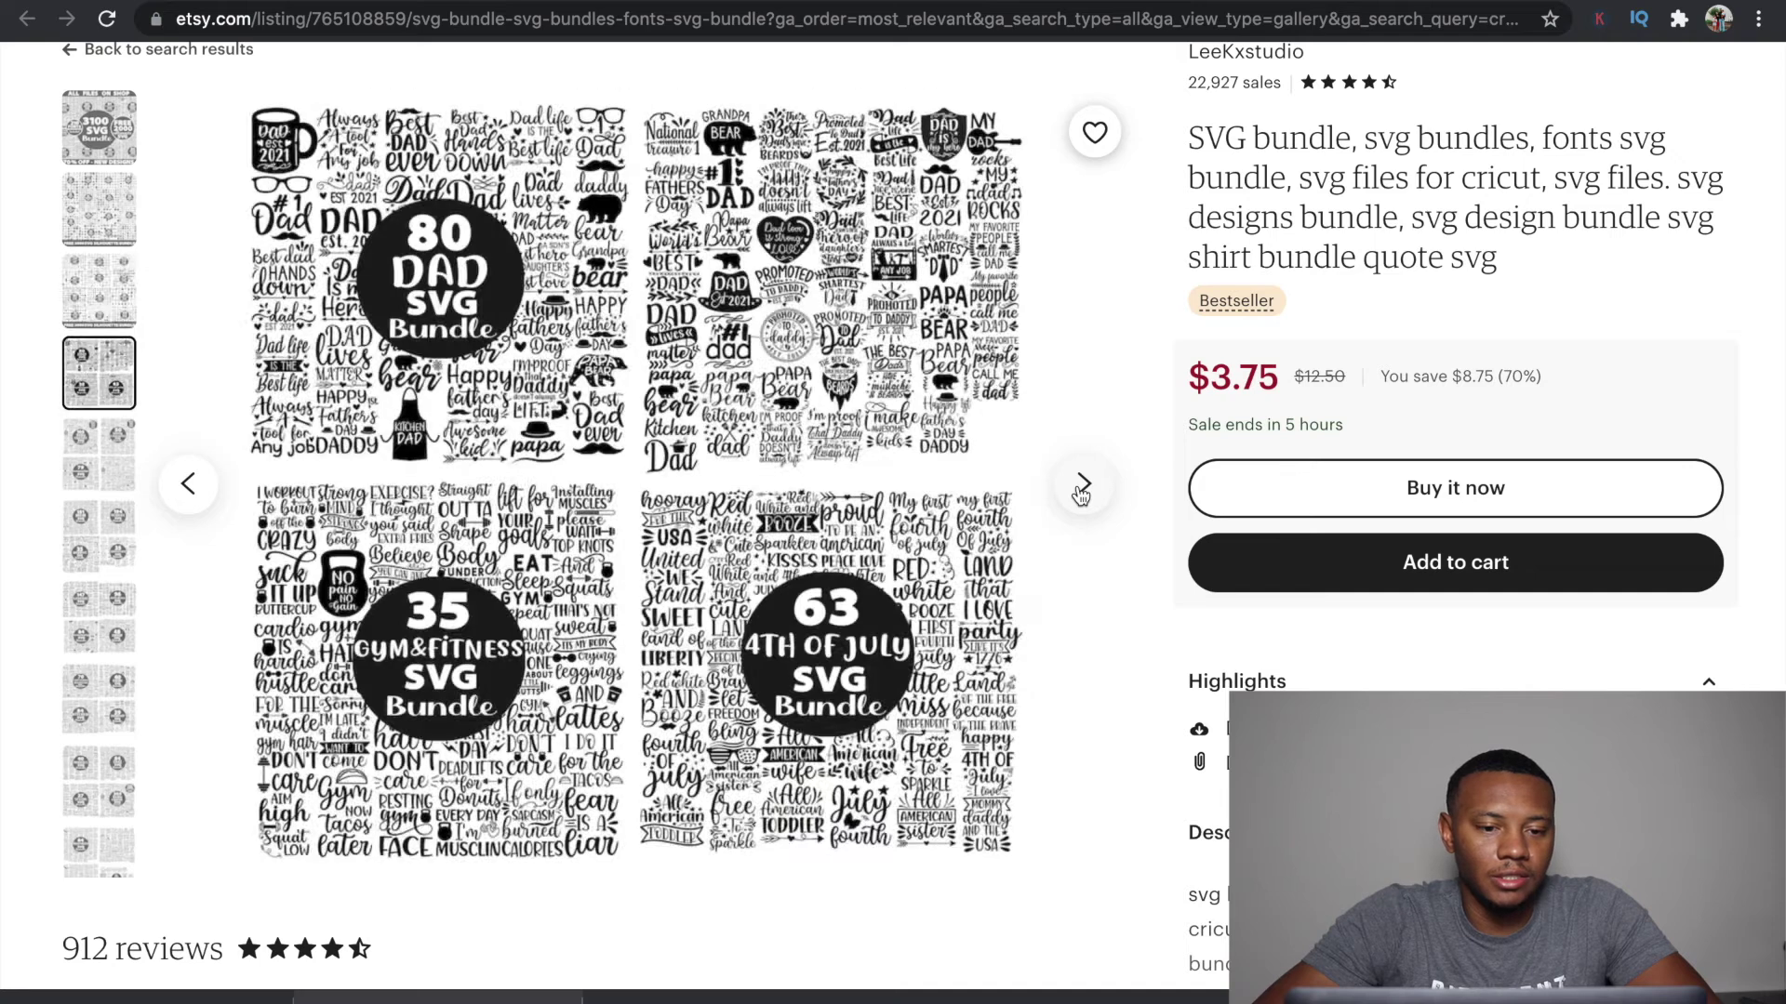
left_click(1082, 486)
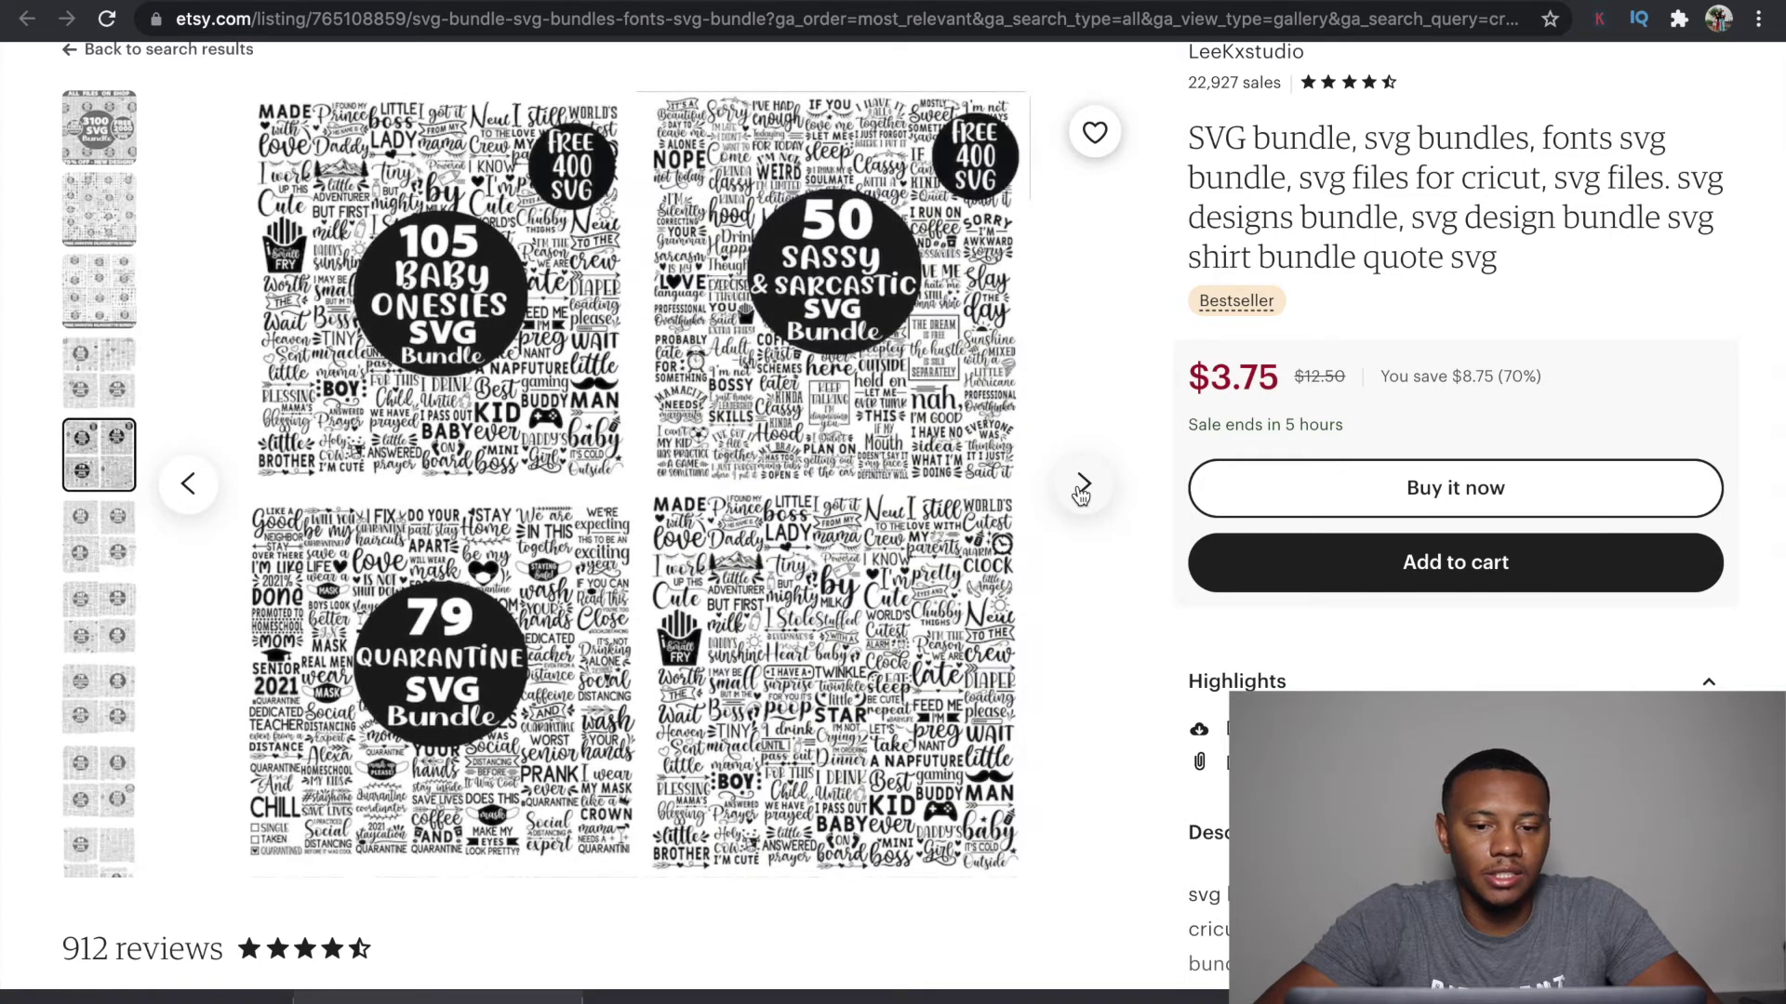
left_click(1079, 490)
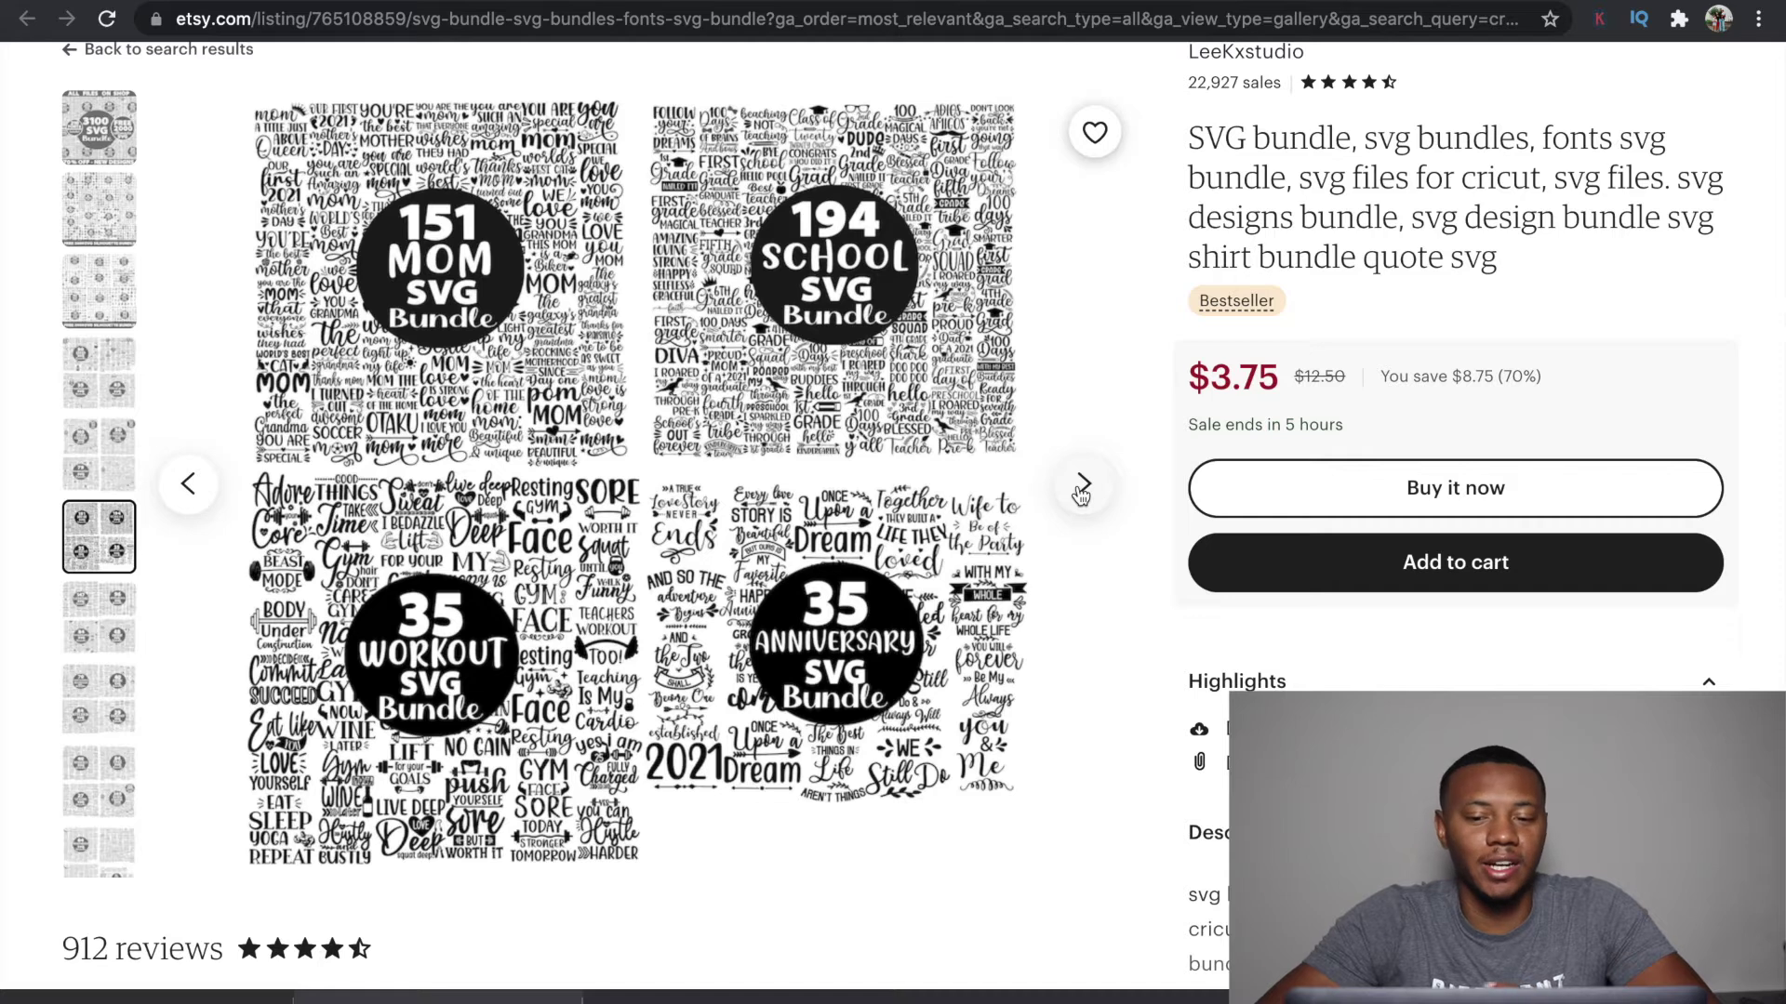
left_click(1076, 487)
left_click(1071, 489)
left_click(1112, 488)
scroll(465, 290, "up", 3)
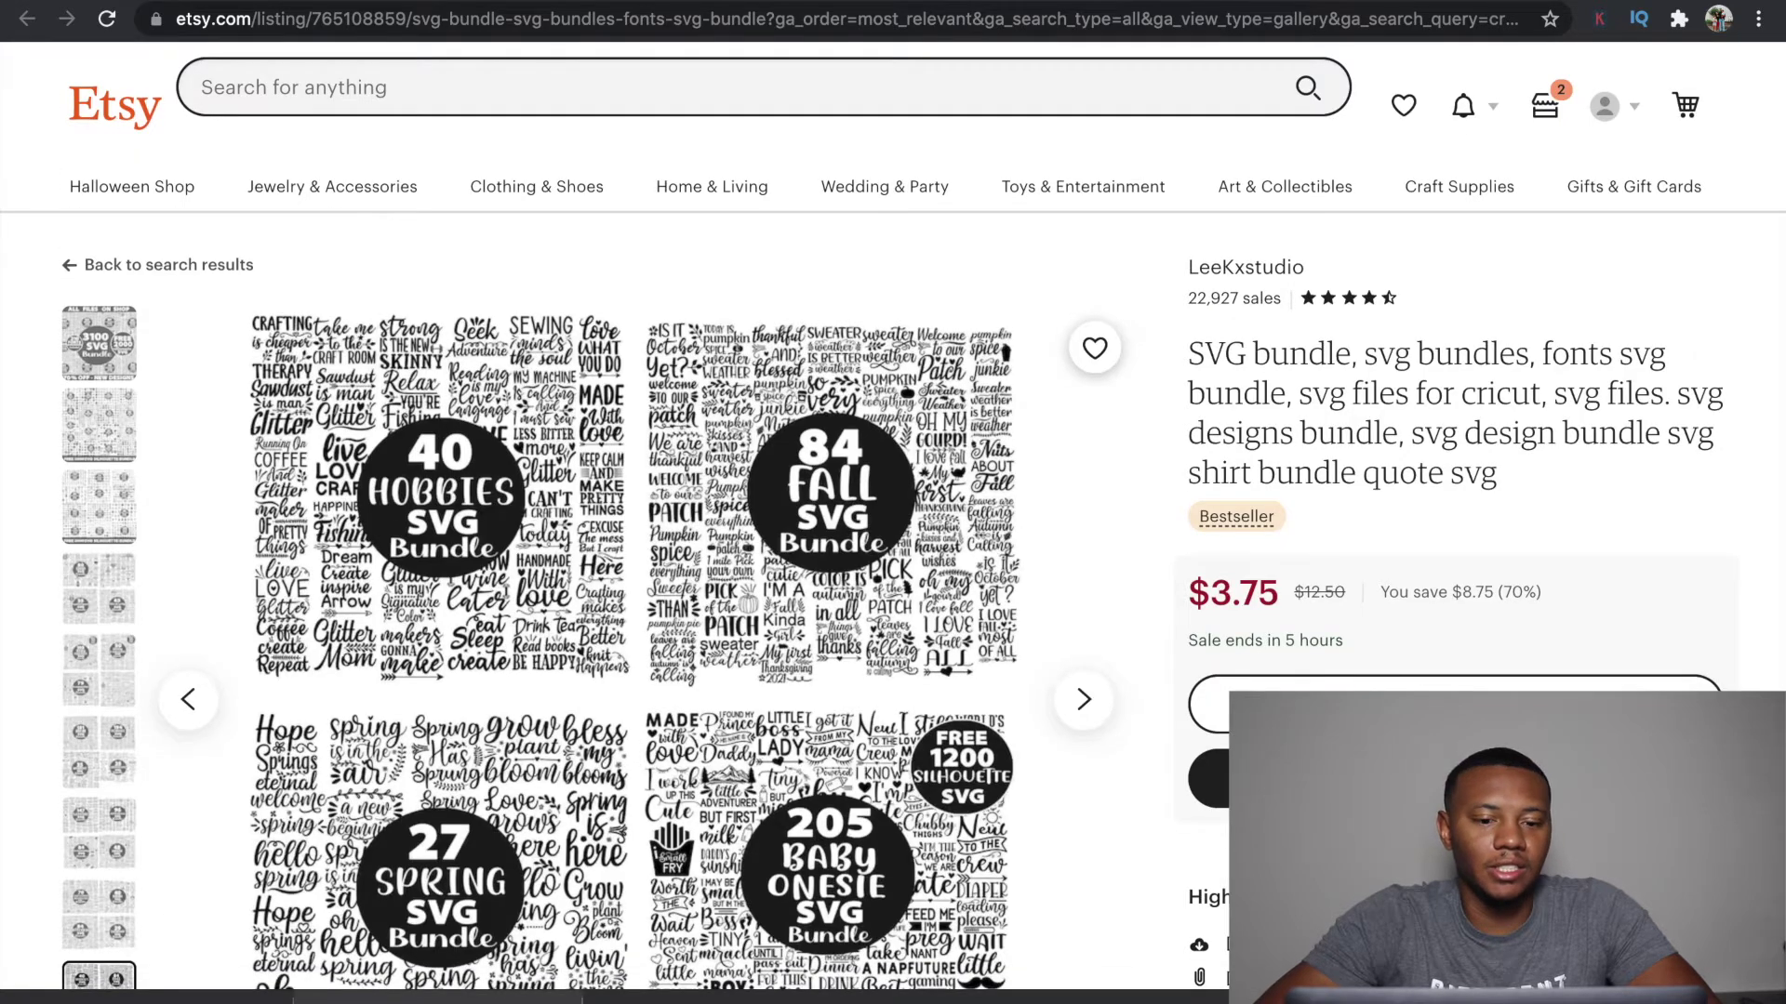
- Return to the "cricut designs svgs" results and examine the range of SVG designs and prices further down the page
key("alt+Left")
scroll(800, 632, "down", 1)
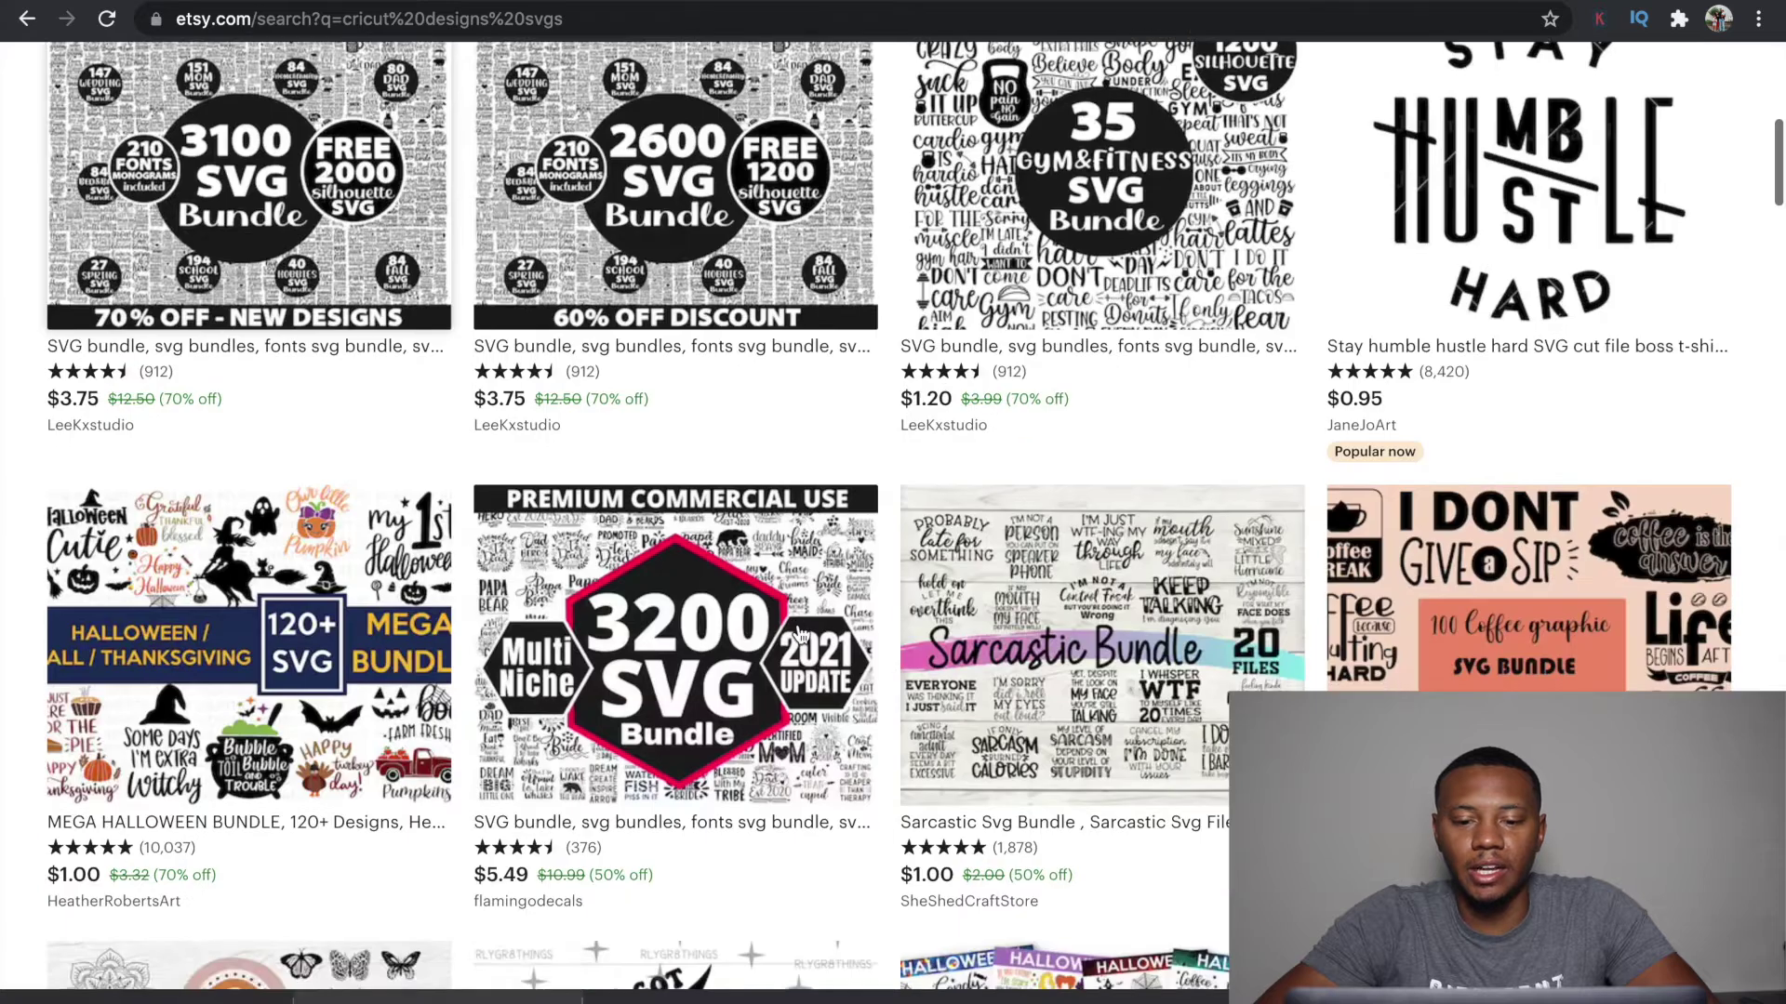
scroll(798, 633, "down", 3)
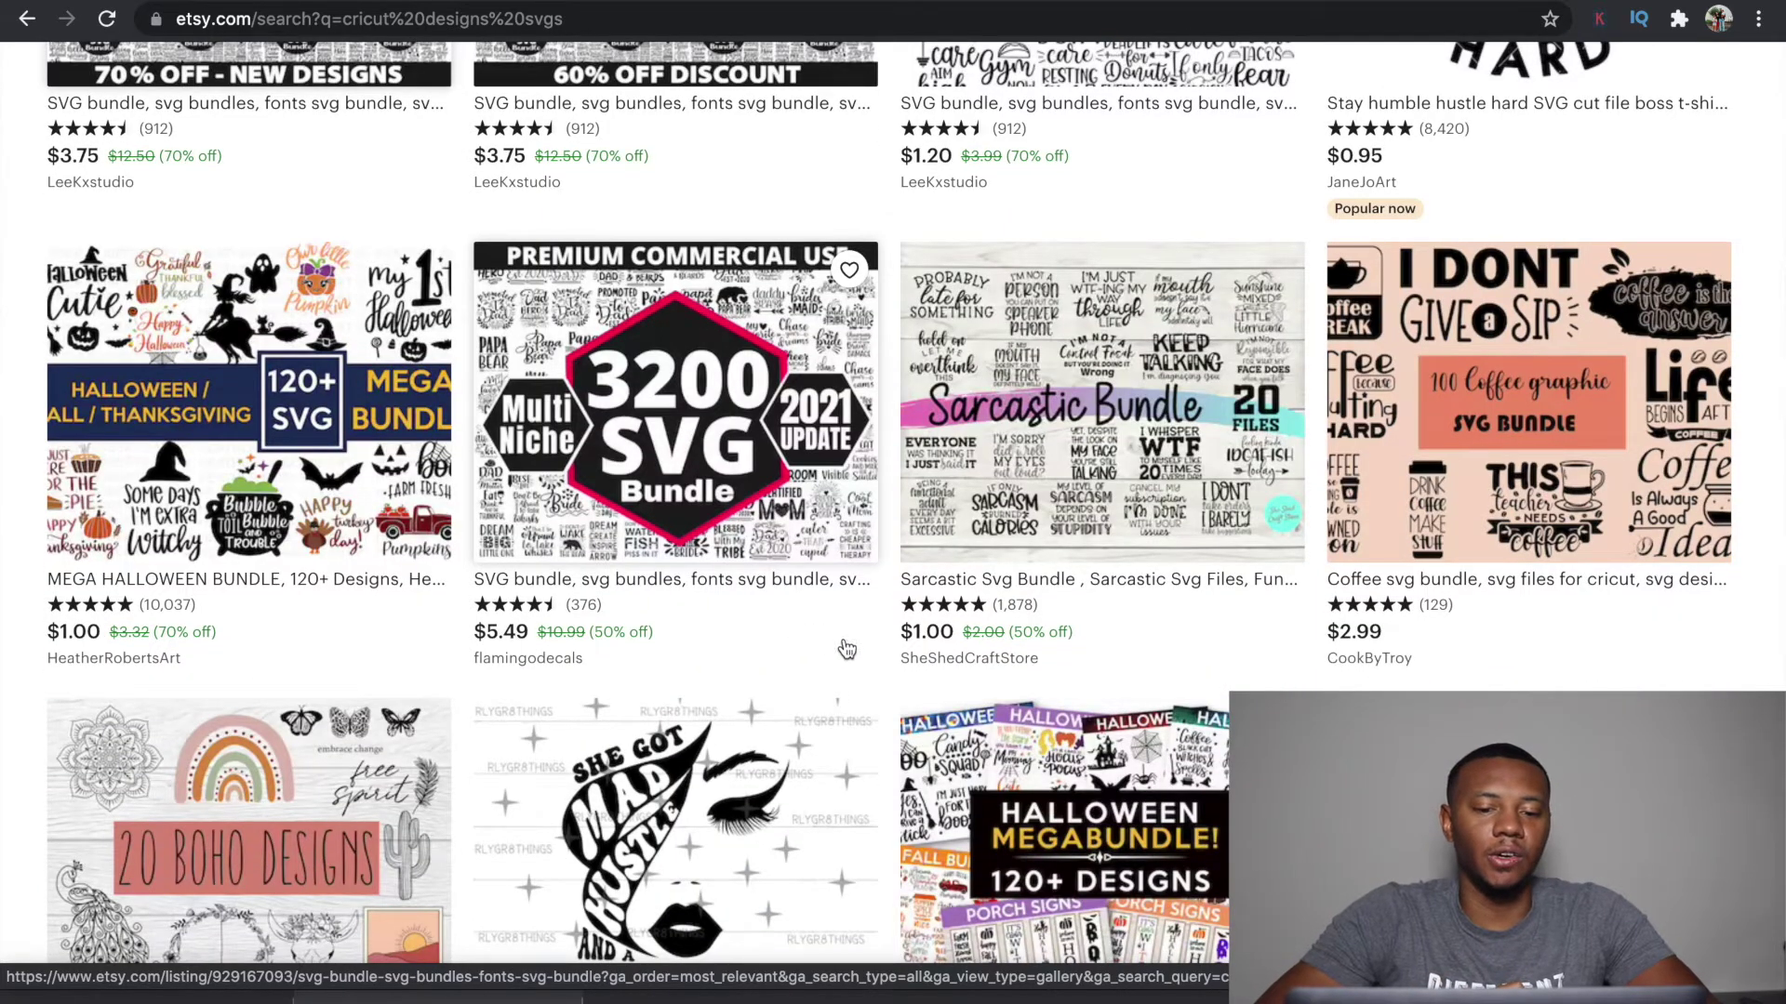
scroll(854, 658, "down", 2)
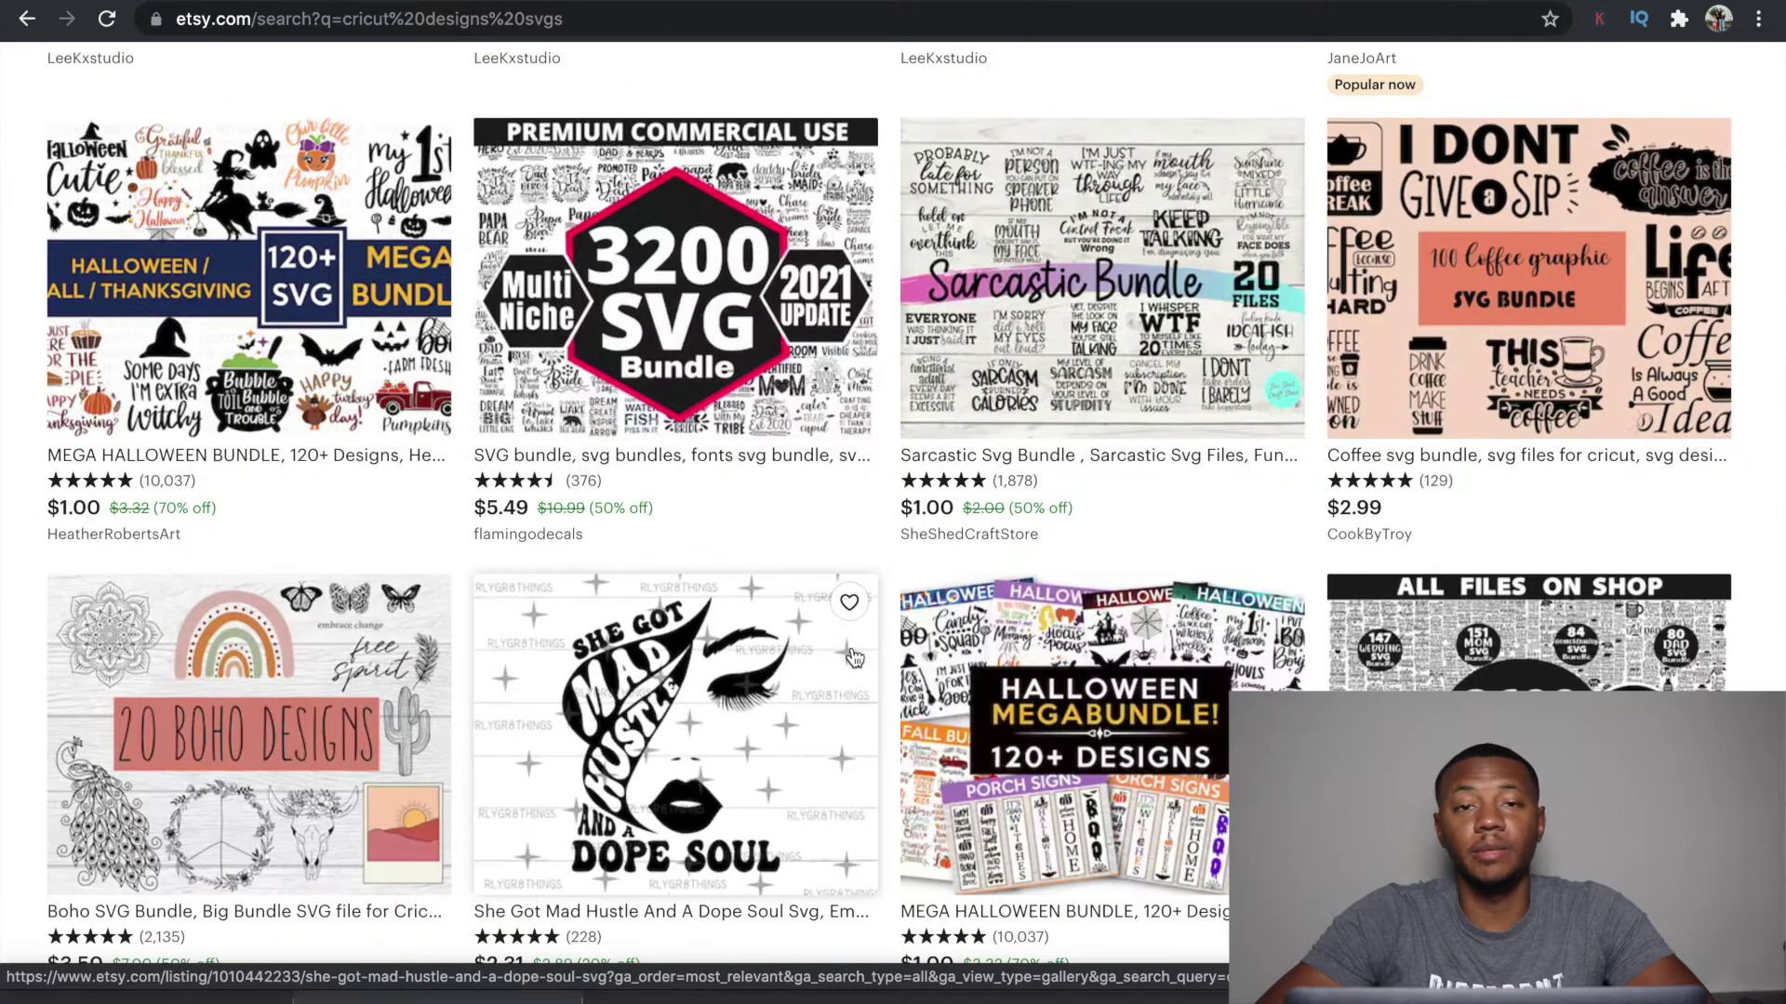
scroll(853, 656, "down", 4)
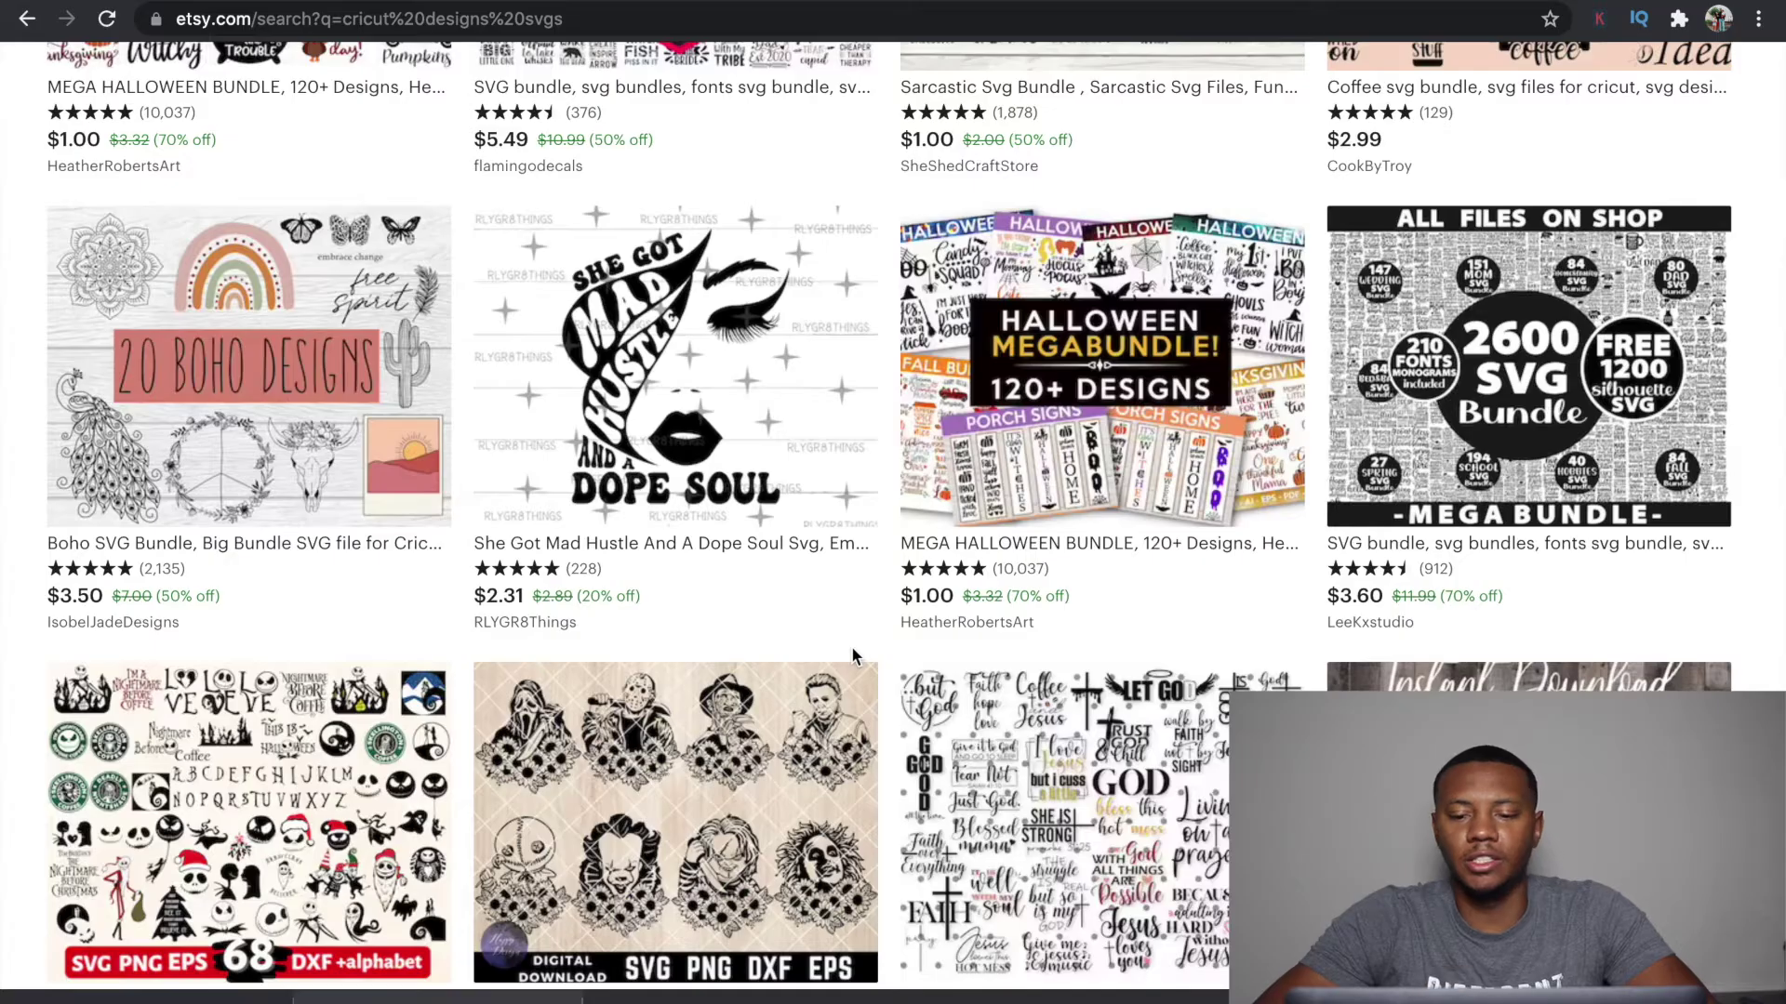
scroll(852, 651, "down", 5)
scroll(852, 657, "down", 5)
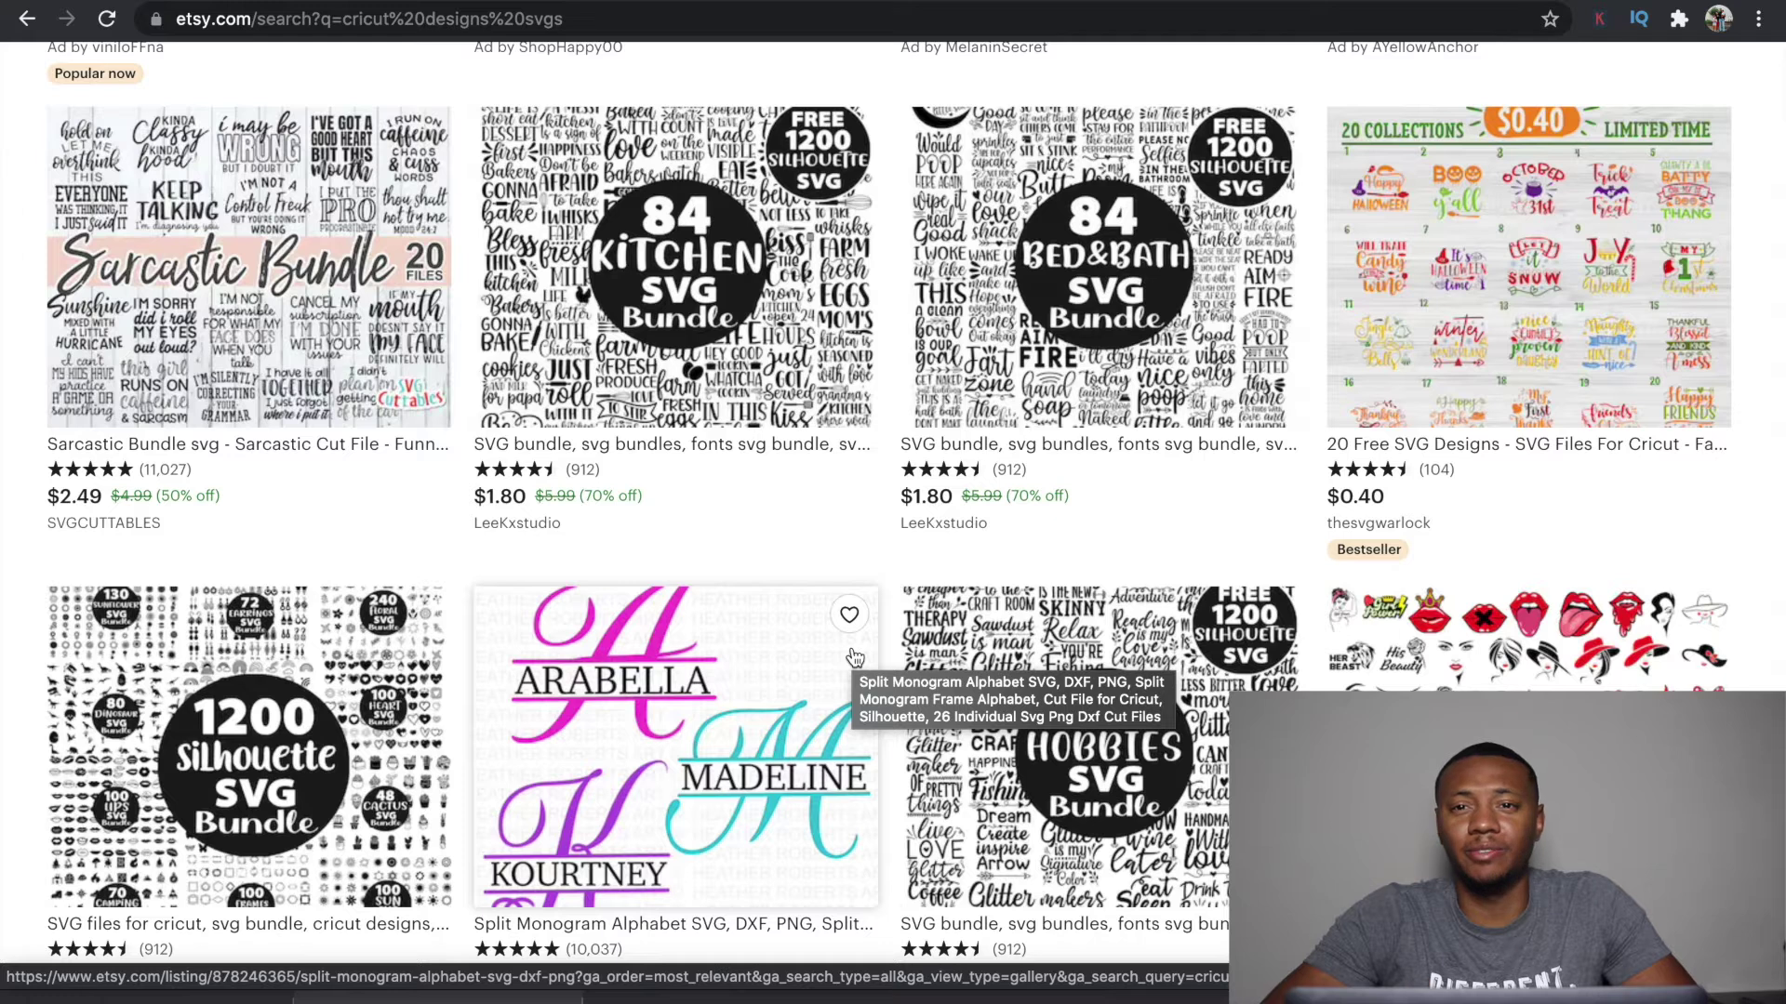
scroll(855, 658, "down", 3)
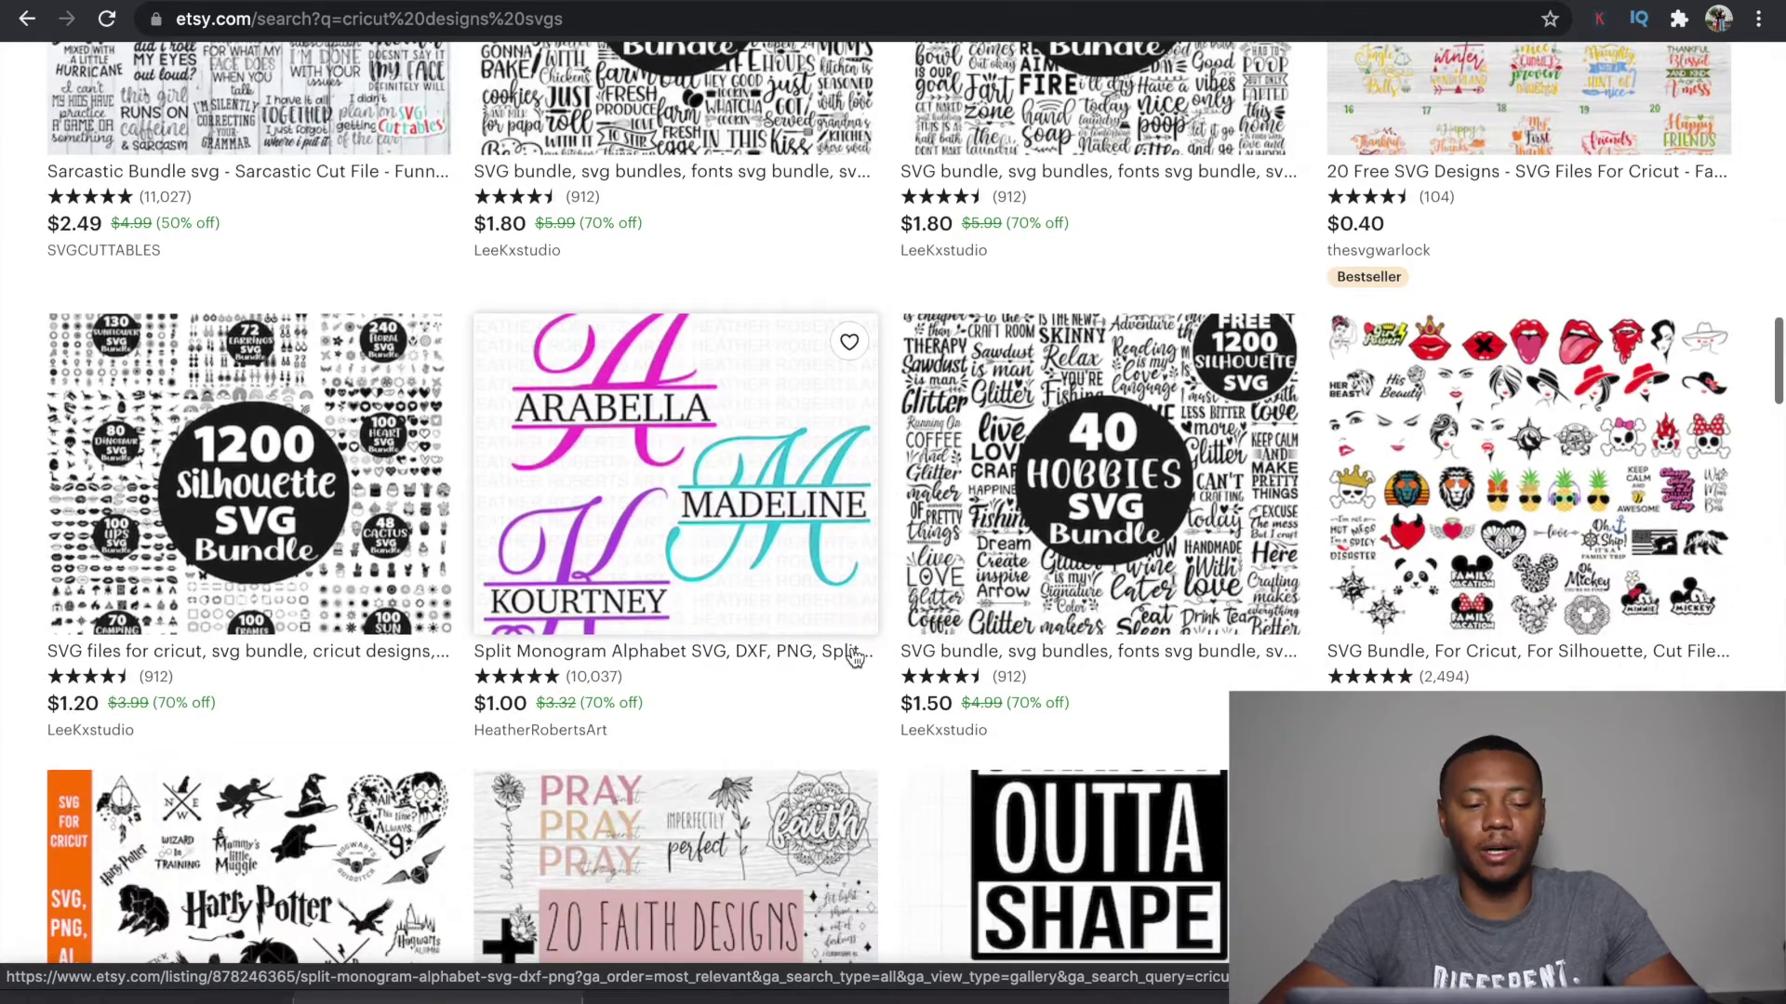
scroll(855, 658, "down", 3)
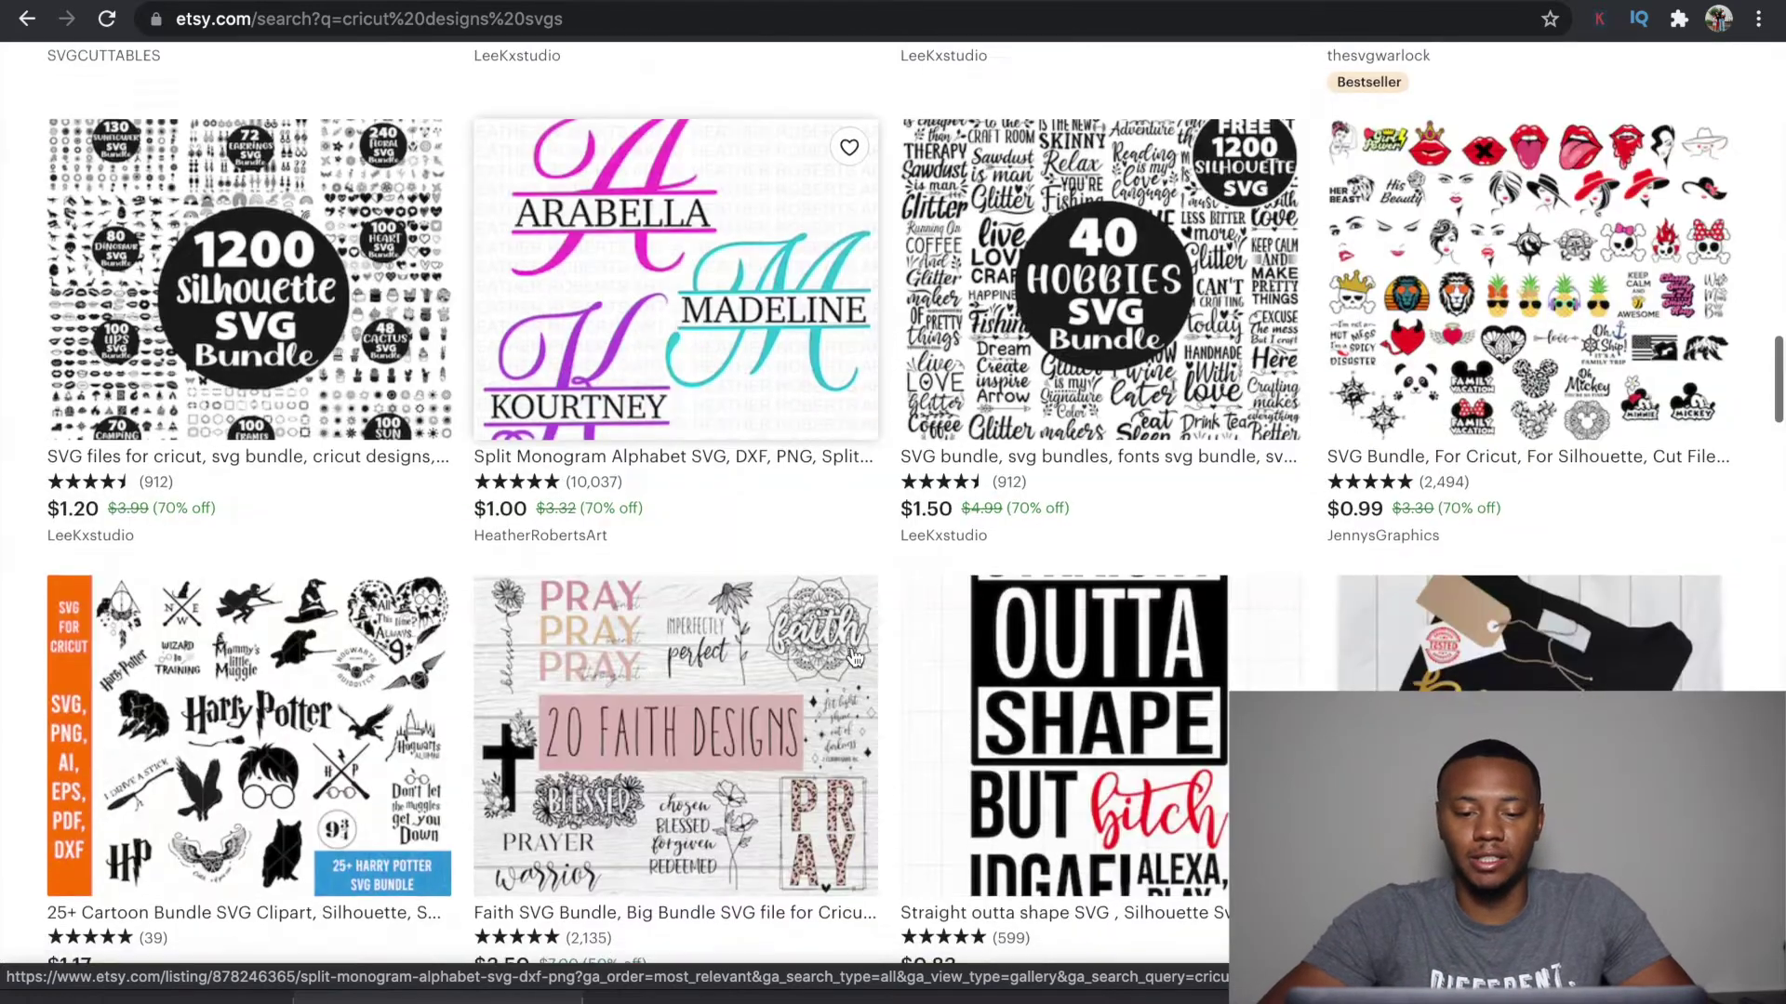
scroll(855, 658, "down", 1)
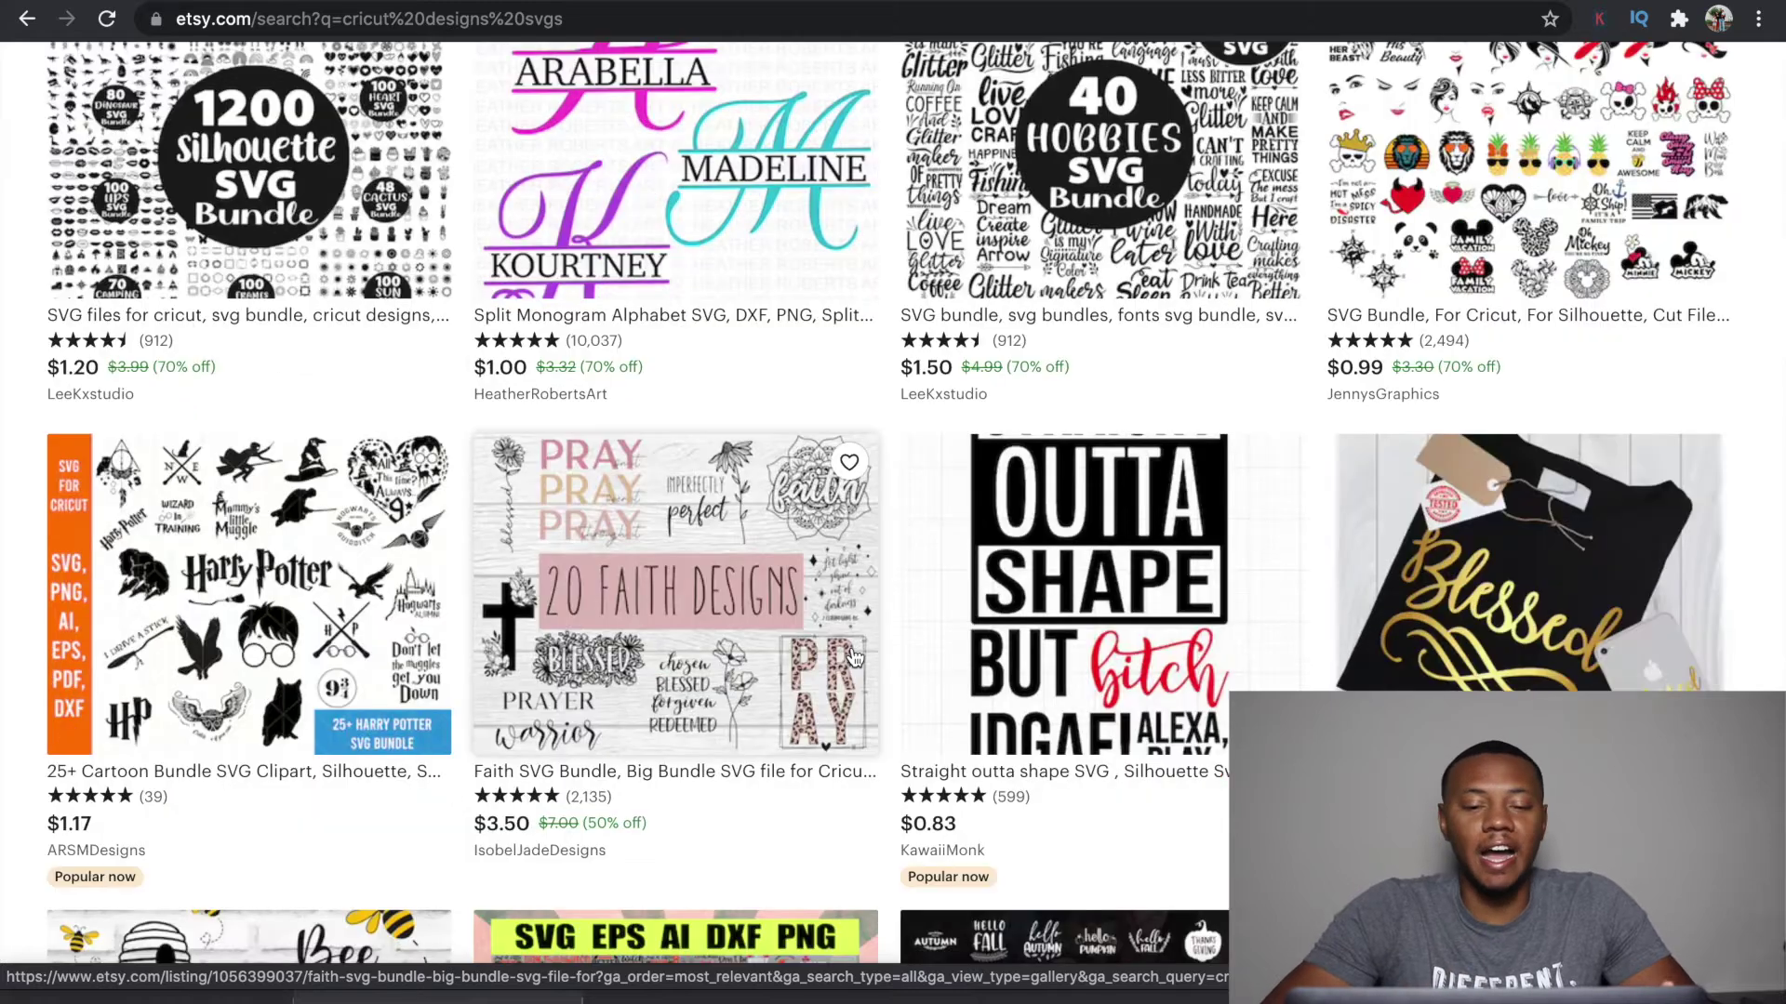
scroll(855, 659, "down", 6)
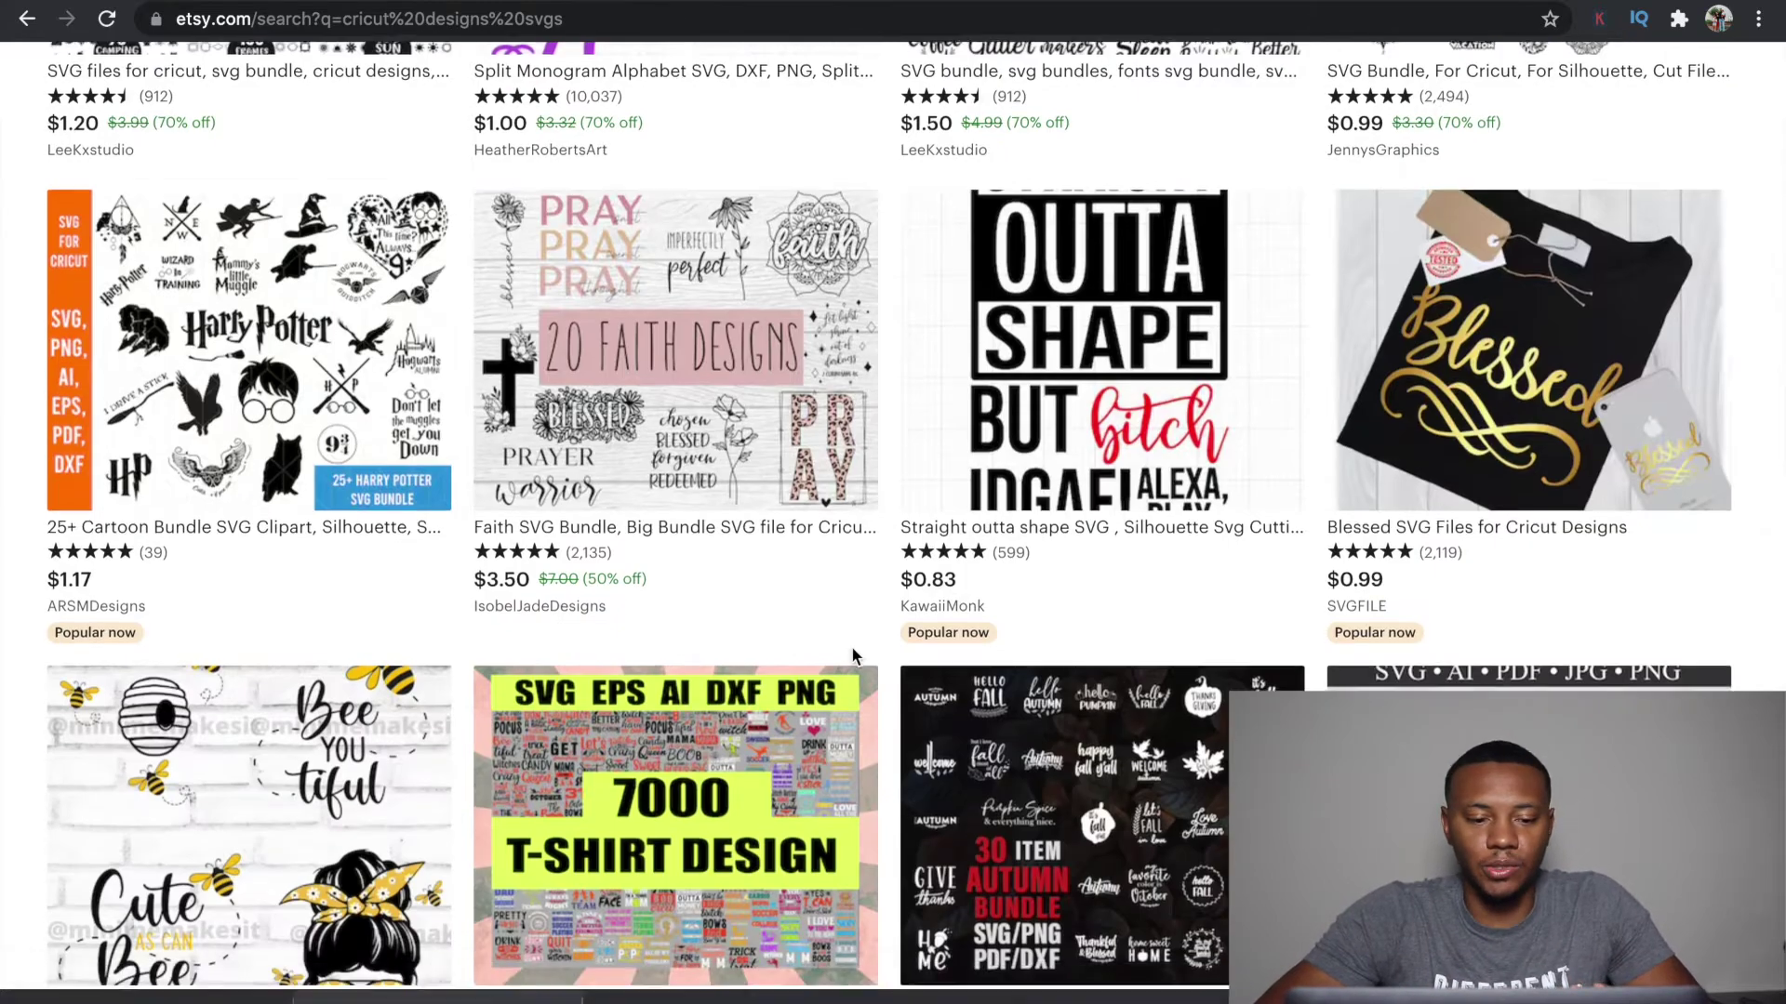
scroll(854, 659, "down", 3)
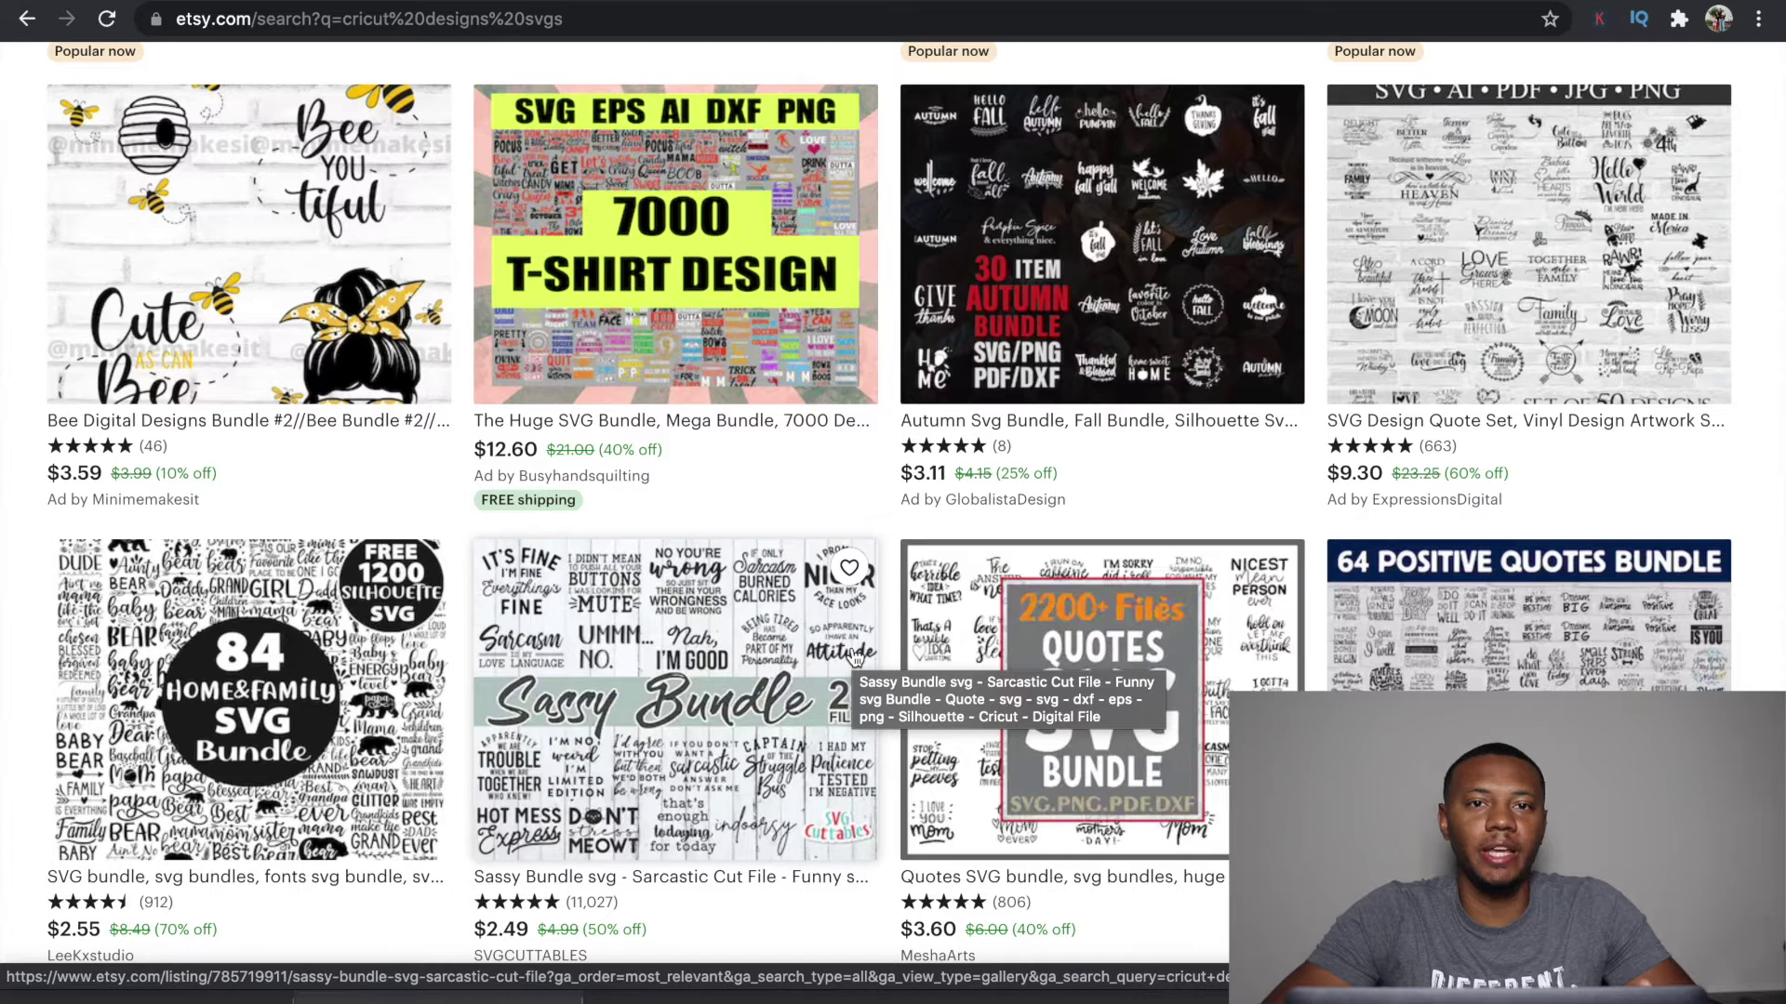
scroll(855, 656, "down", 4)
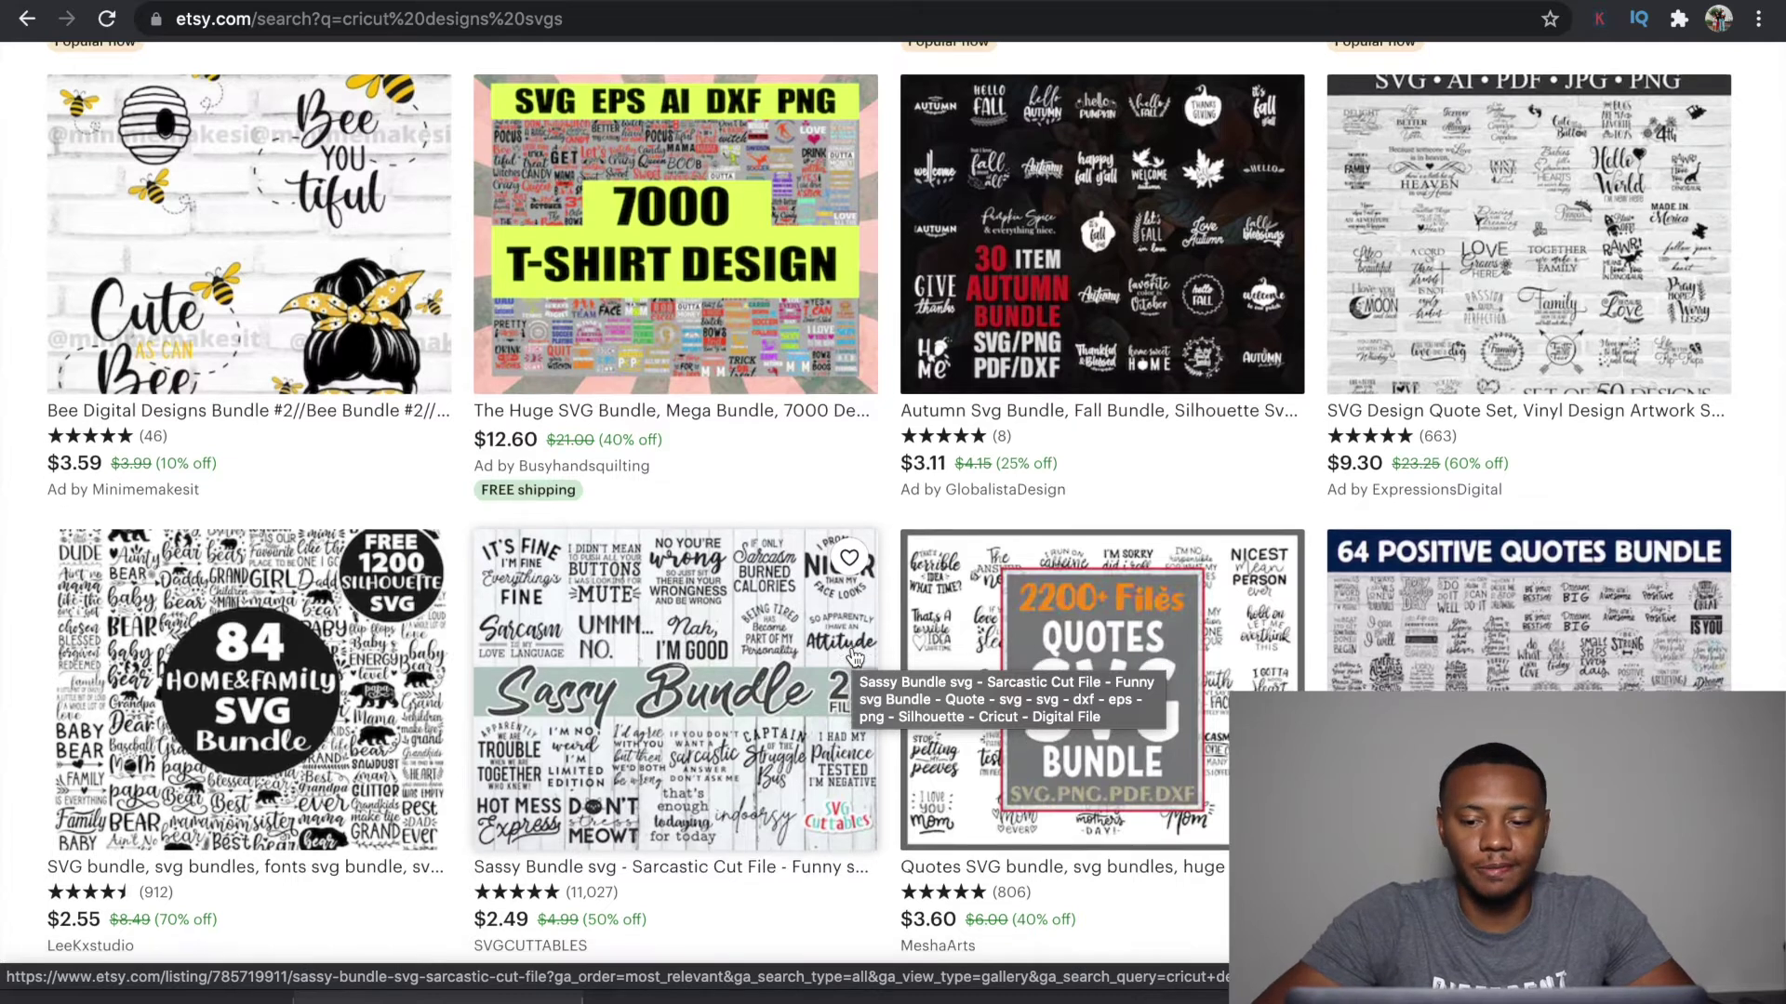
scroll(856, 656, "down", 2)
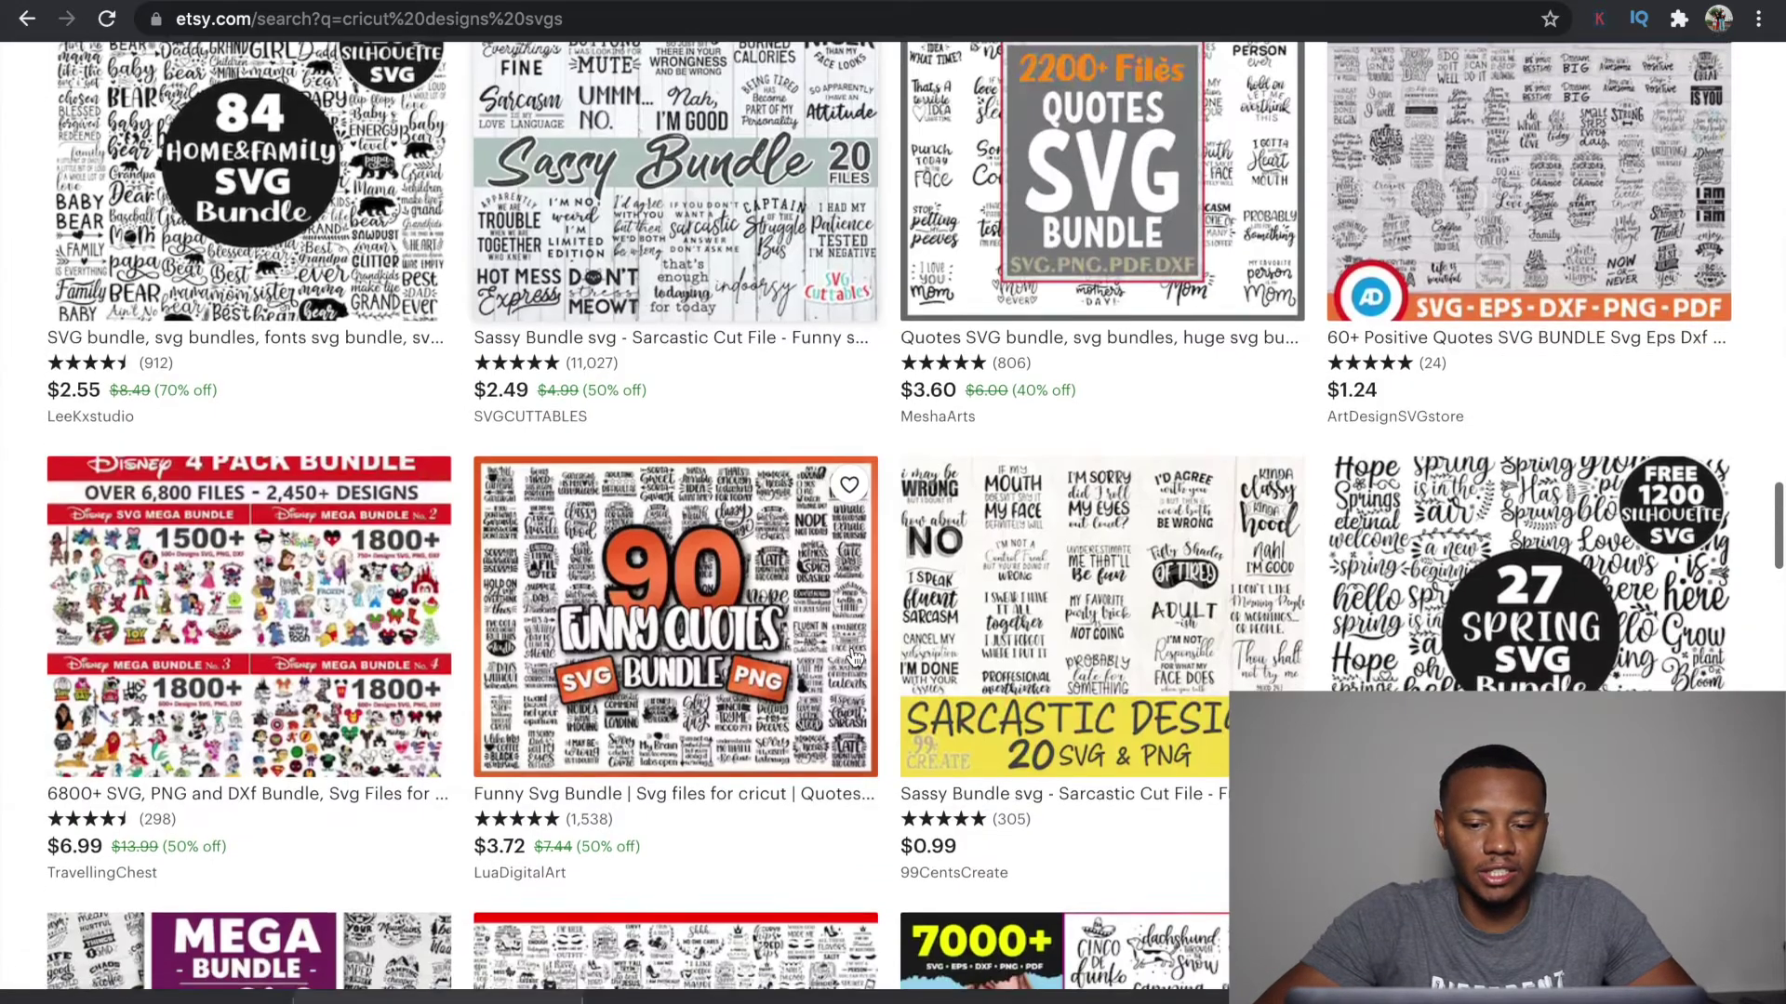
scroll(856, 655, "up", 2)
scroll(855, 656, "up", 10)
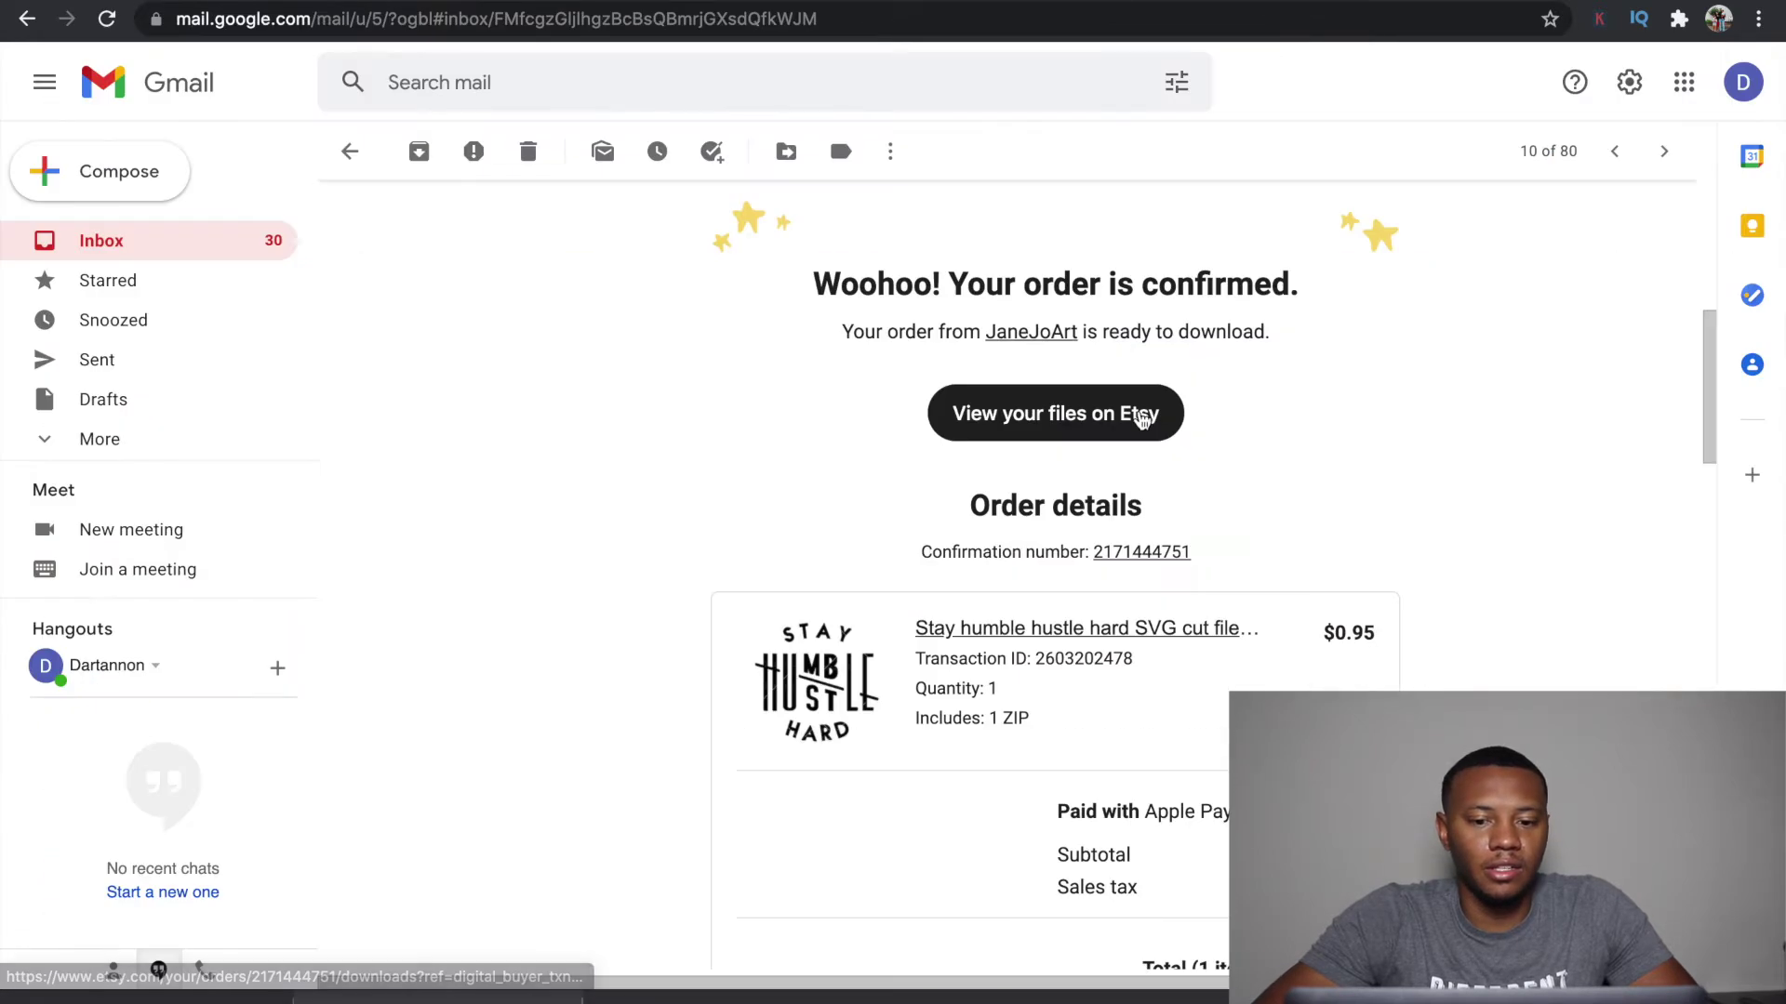
- Review the order confirmation email's "Stay humble hustle hard" purchase details, shop information and related JaneJoArt items
scroll(1142, 419, "down", 6)
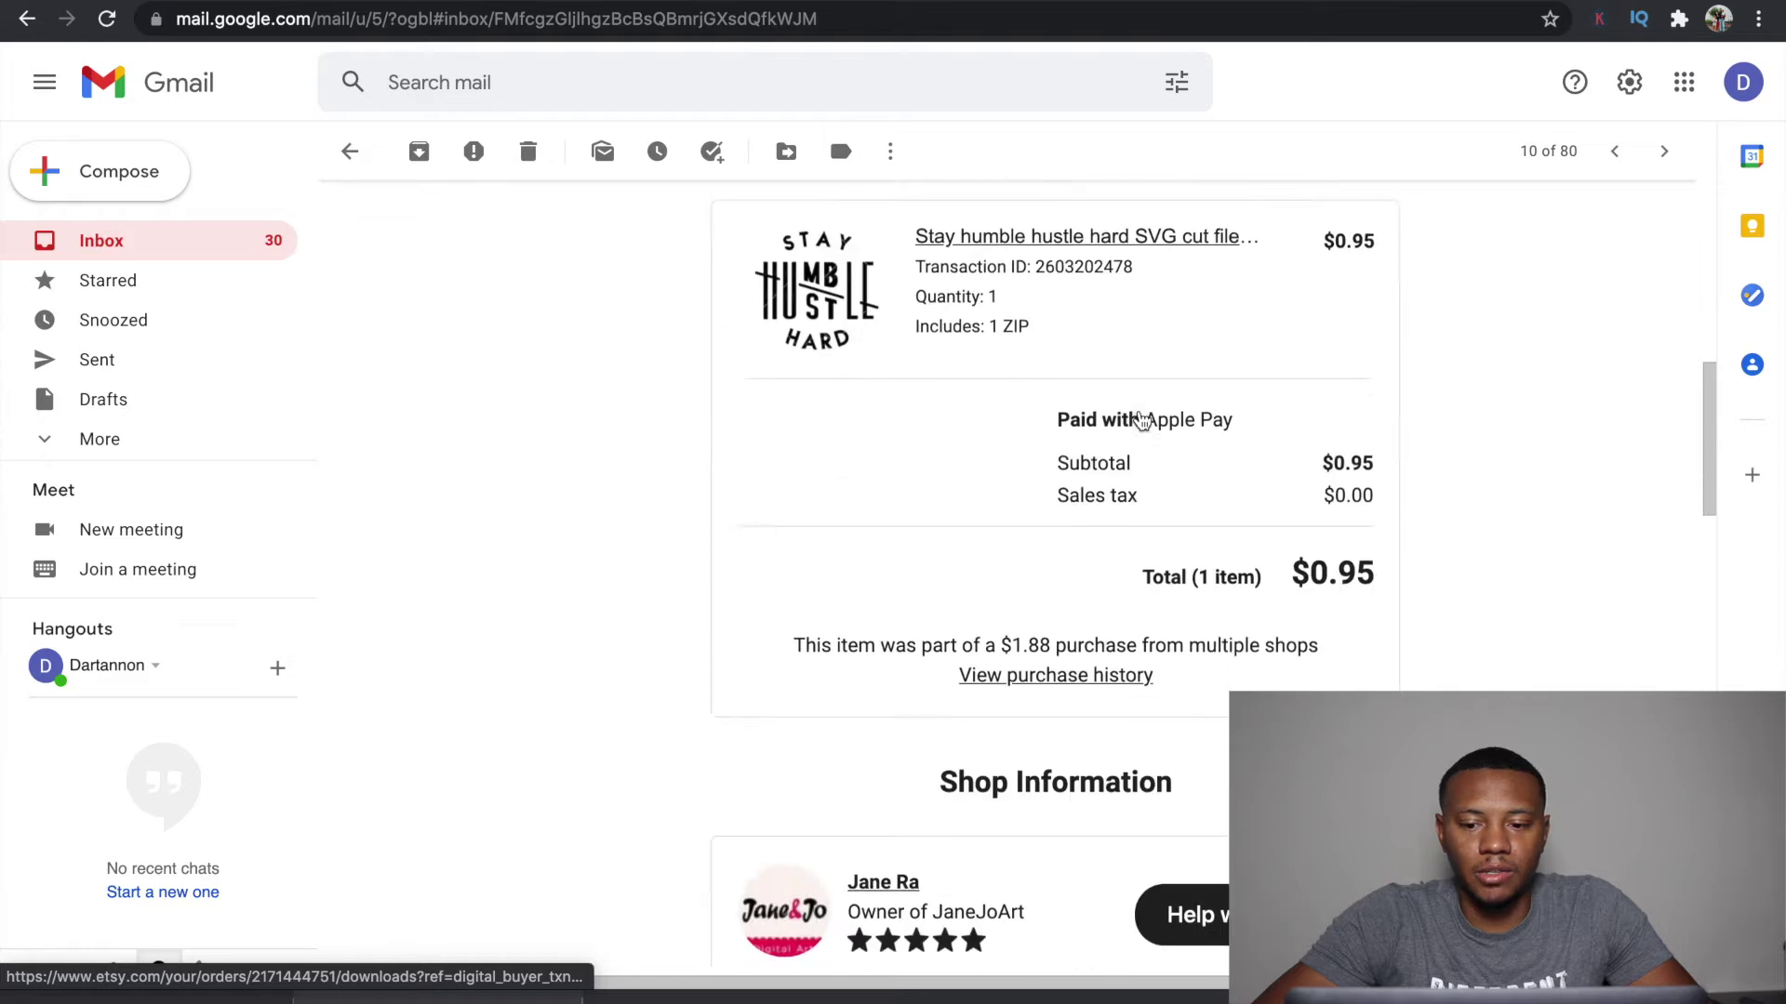
scroll(1142, 418, "down", 8)
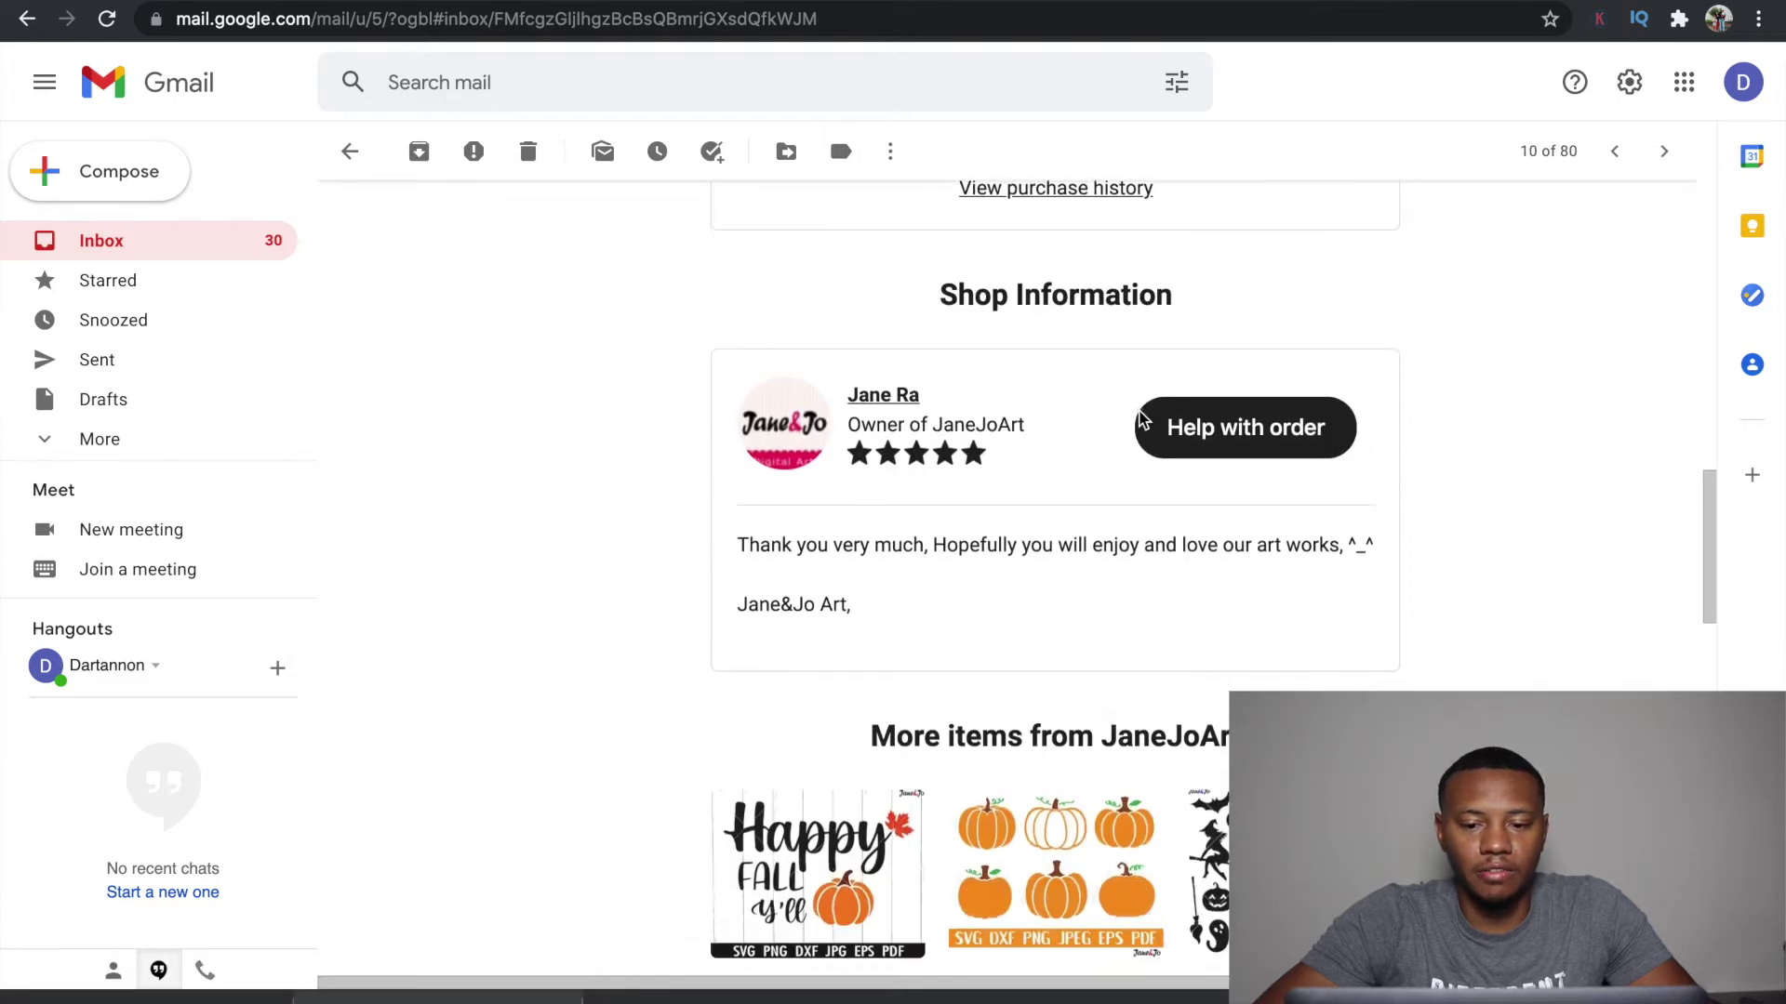
scroll(1142, 420, "up", 1)
scroll(1142, 420, "down", 3)
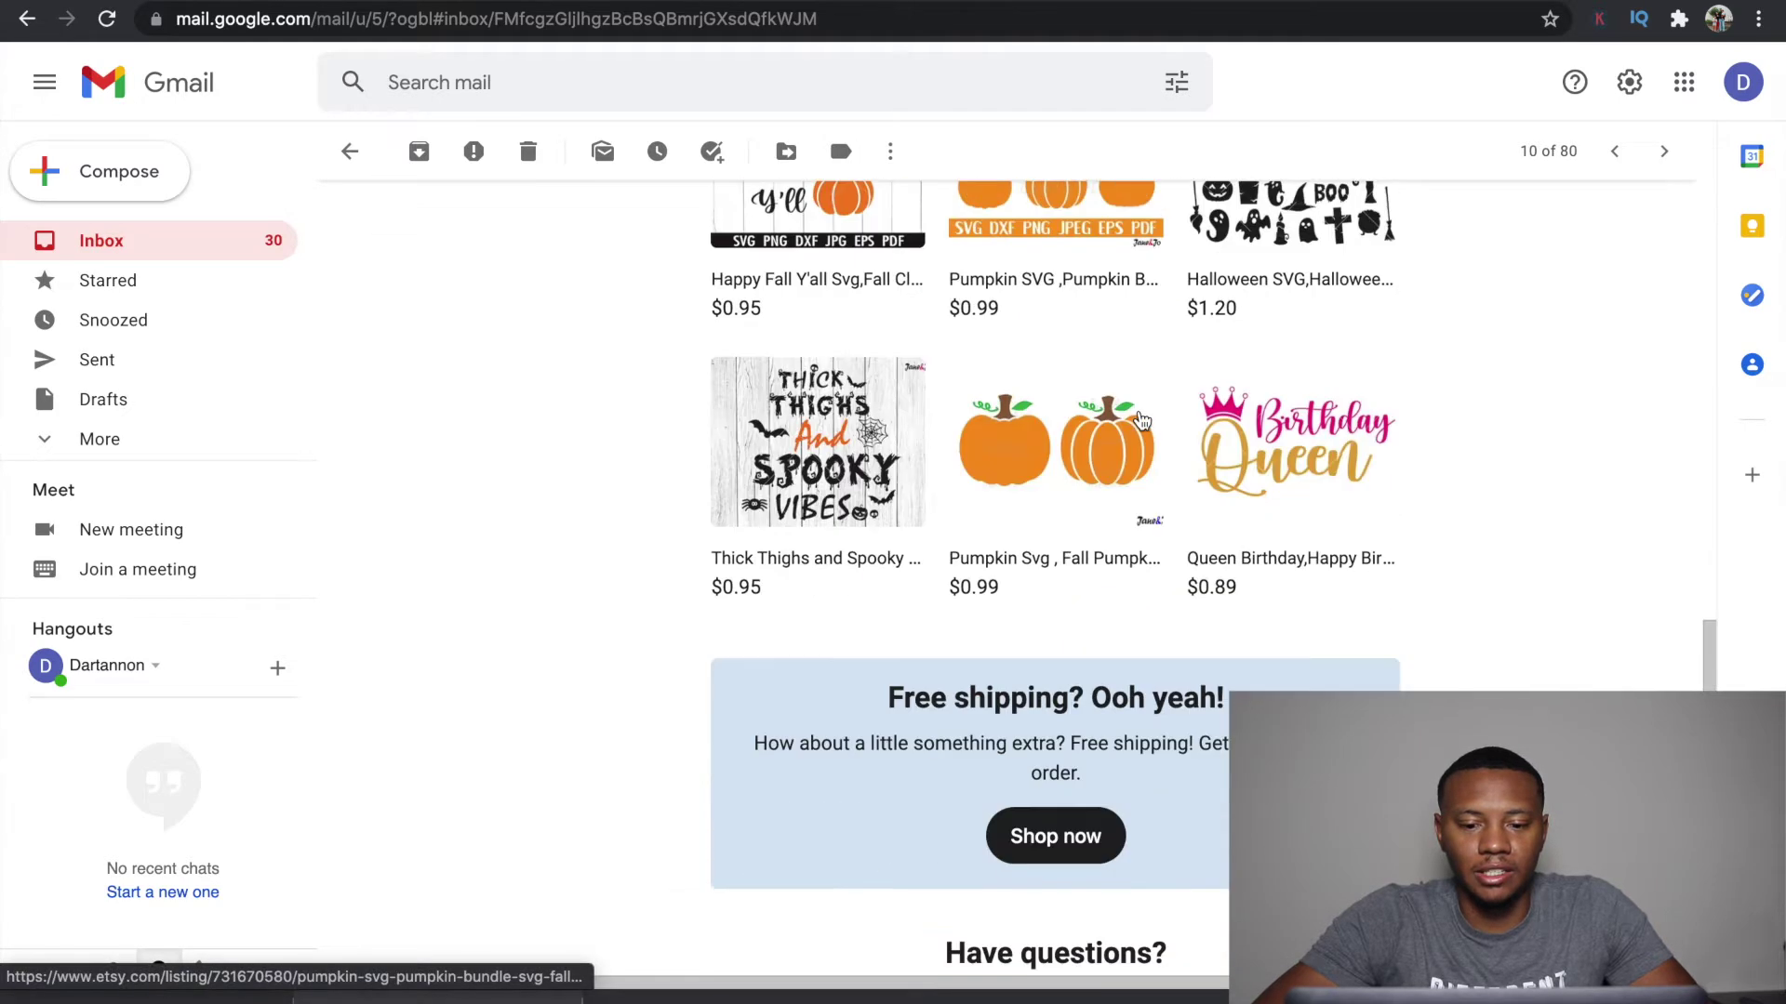
scroll(1142, 421, "up", 10)
scroll(1142, 420, "up", 10)
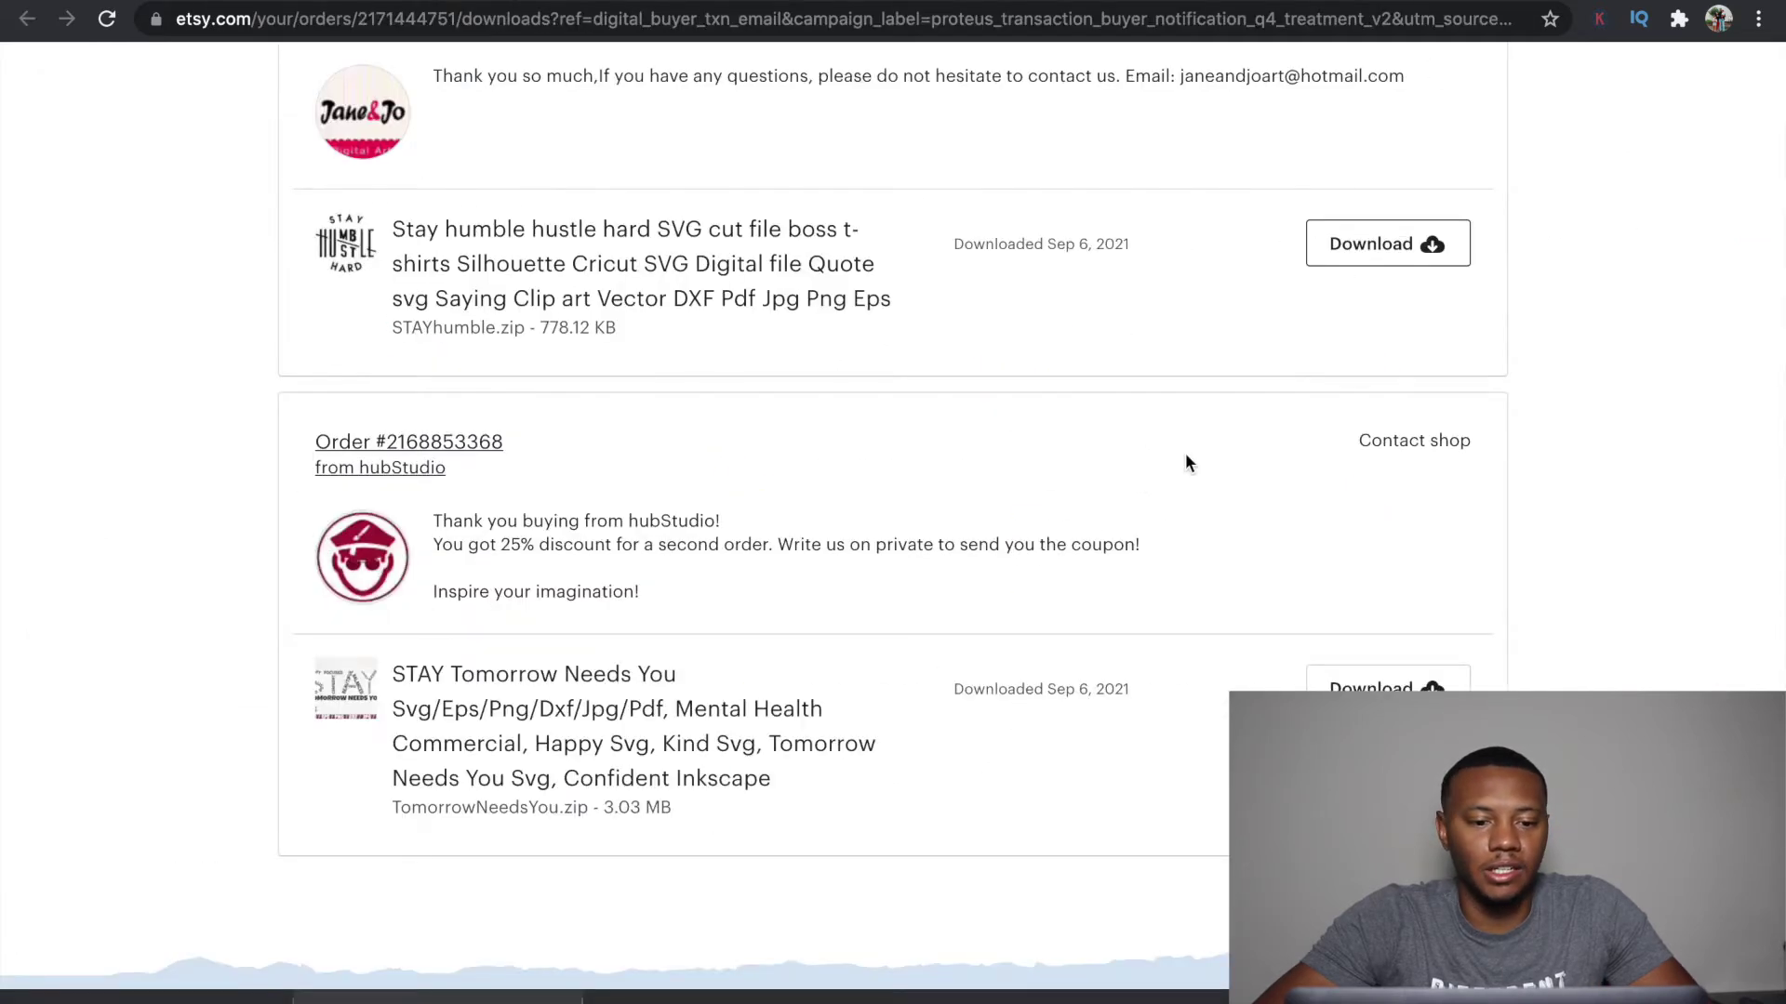
- Examine the Etsy Downloads page for the purchased "Stay humble hustle hard" and "STAY Tomorrow Needs You" ZIP files
scroll(1185, 454, "up", 5)
scroll(1185, 454, "down", 2)
scroll(1186, 454, "down", 1)
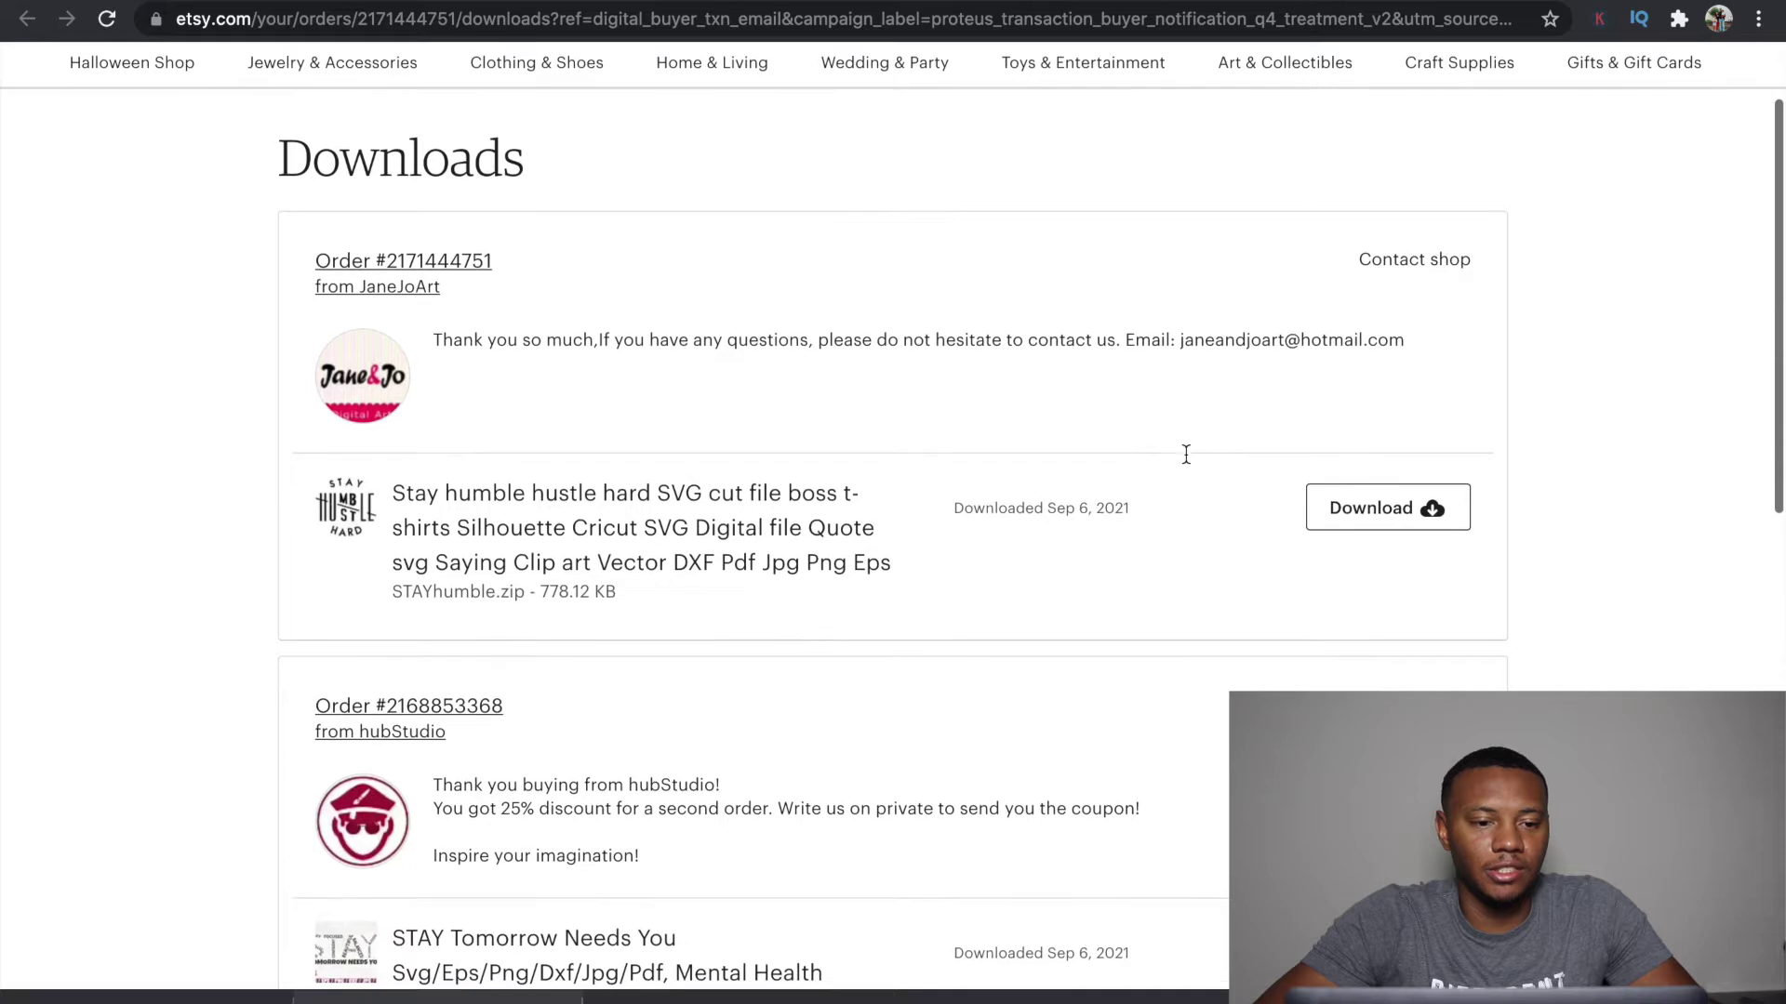
scroll(1185, 453, "down", 3)
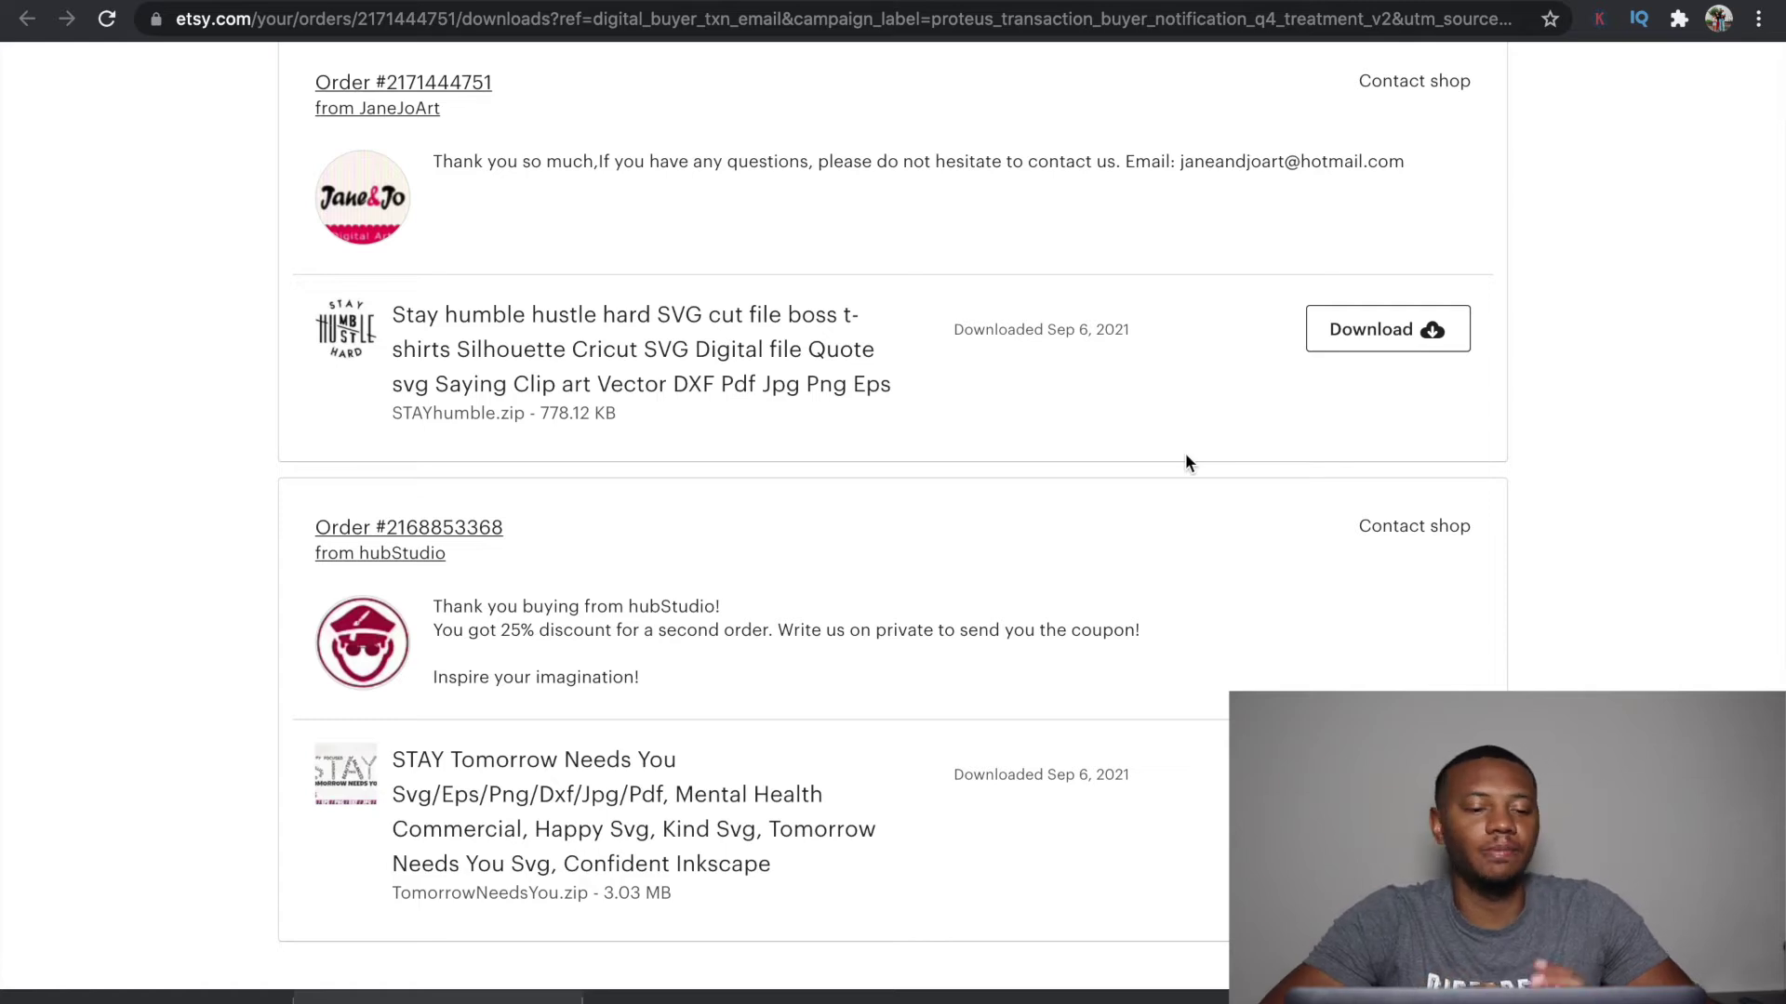
scroll(1184, 454, "up", 5)
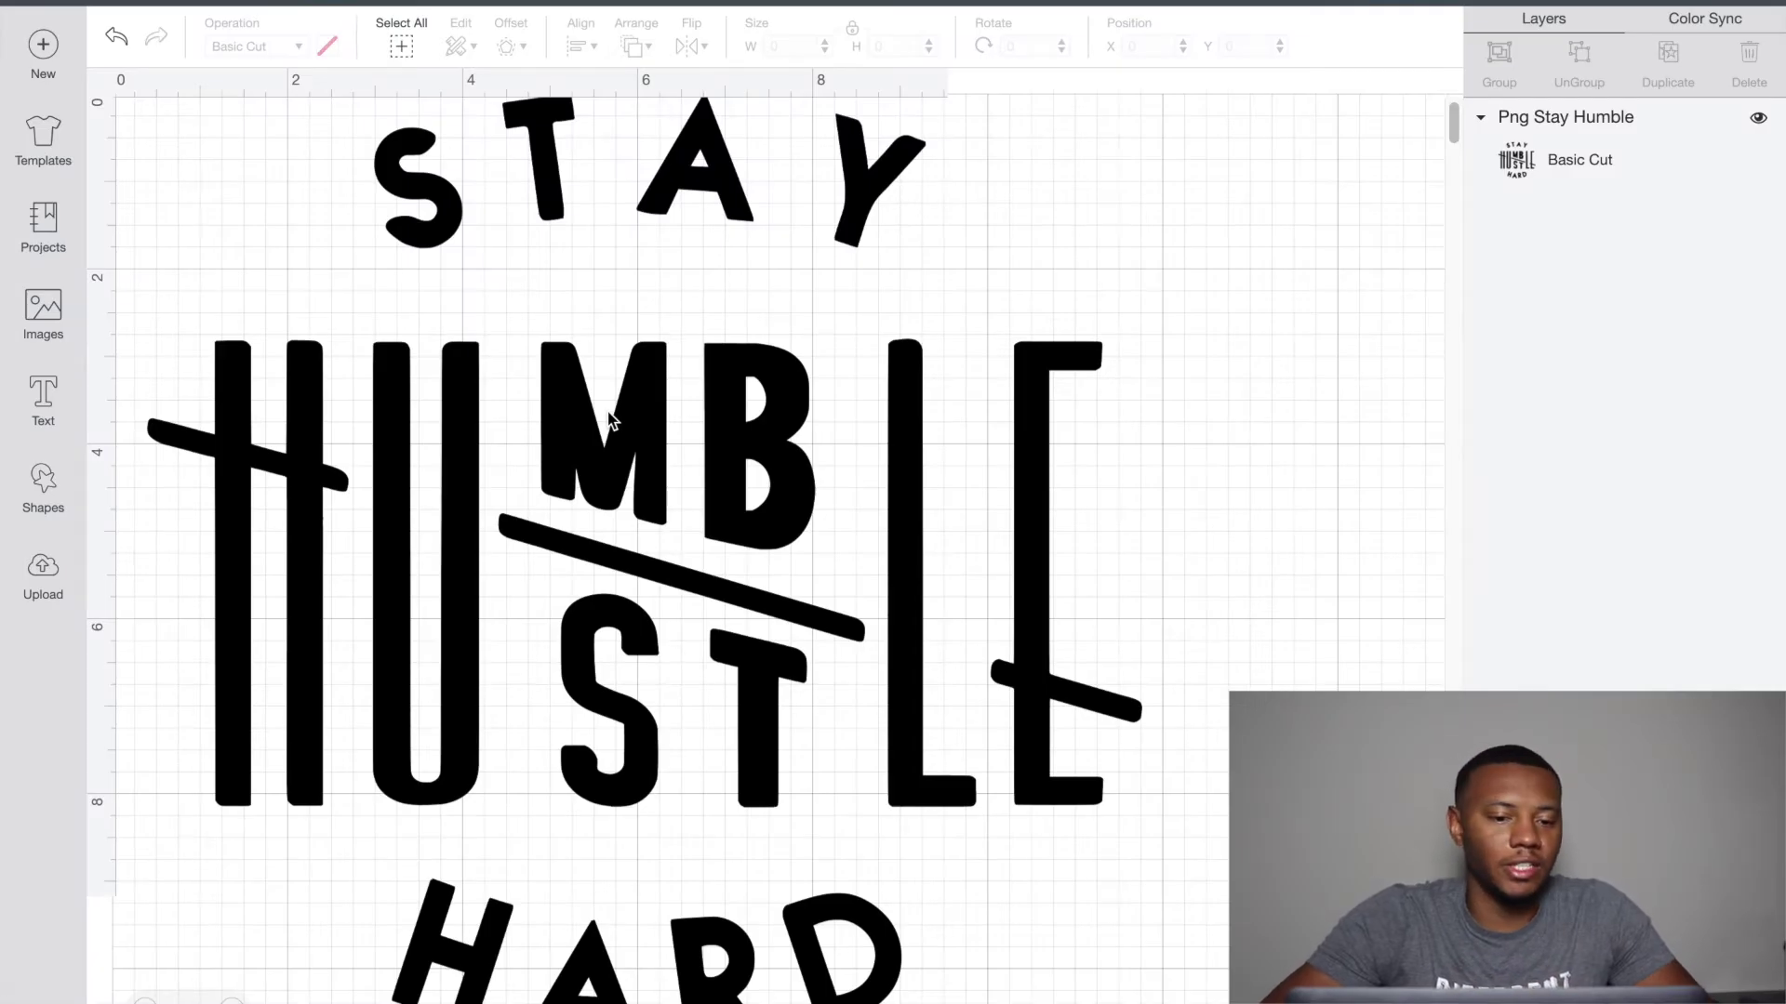
- Inspect the whole "Stay Humble Hustle Hard" design on the canvas in Cricut Design Space, down to the word HARD
scroll(609, 421, "down", 6)
scroll(609, 420, "up", 2)
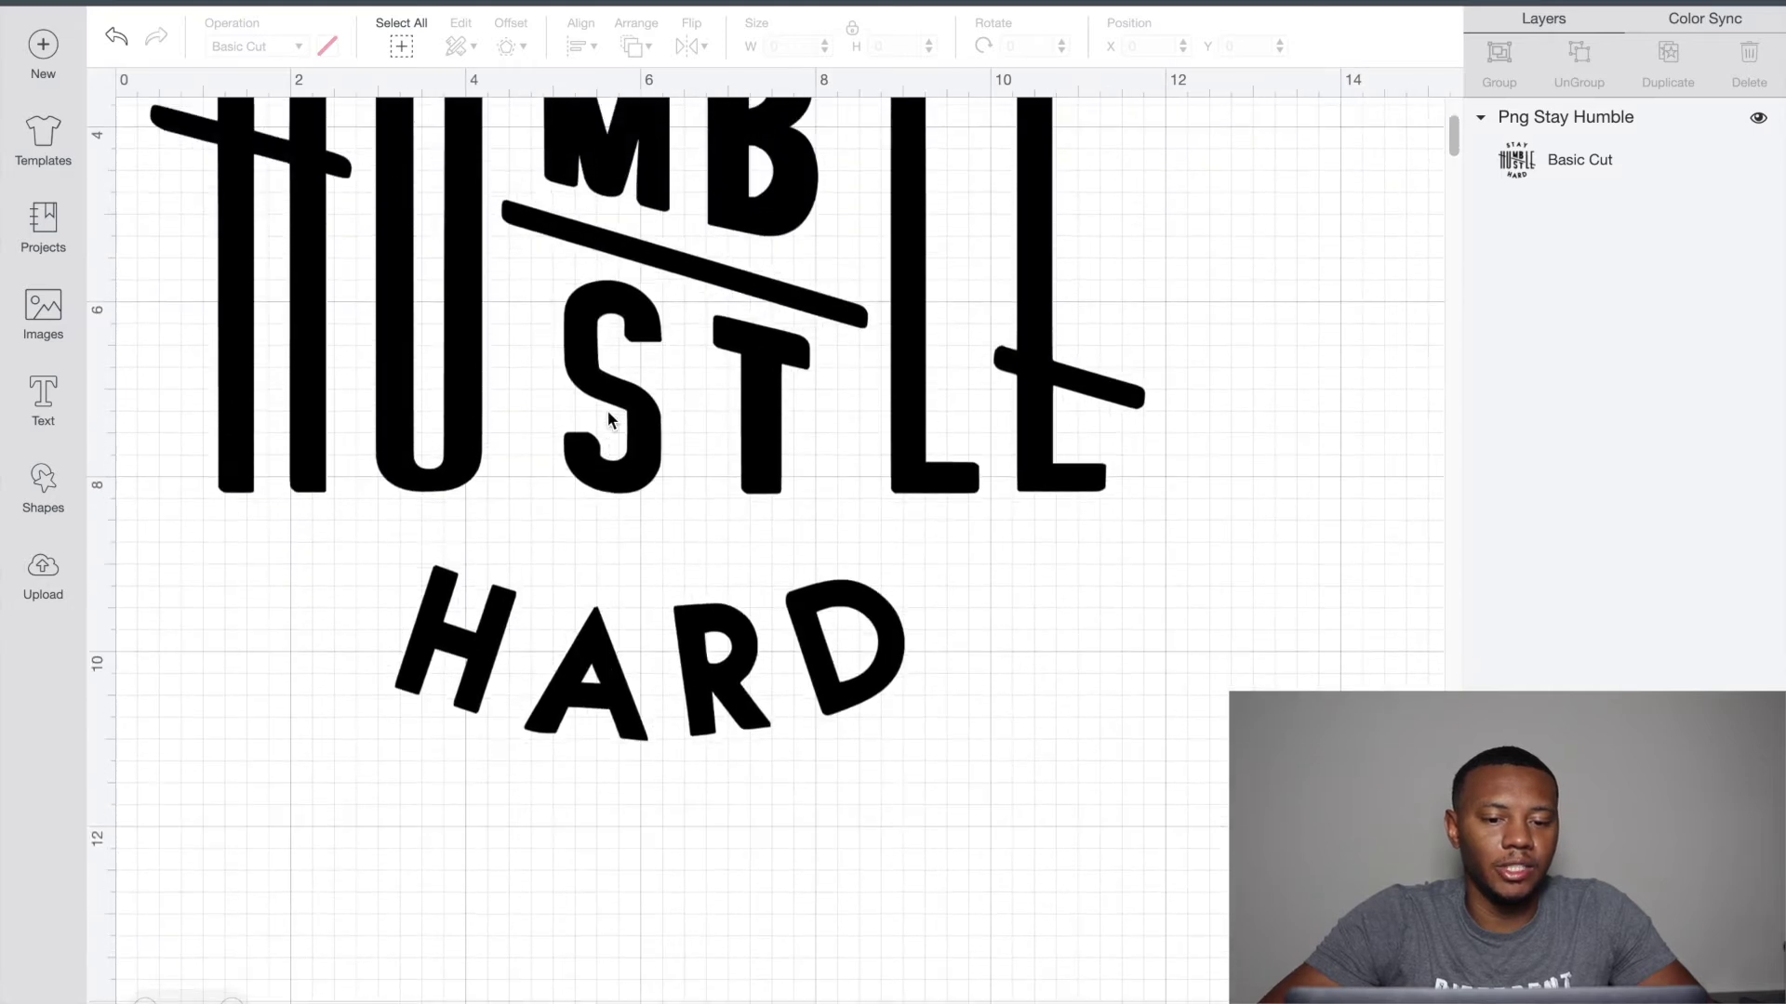
scroll(609, 421, "up", 6)
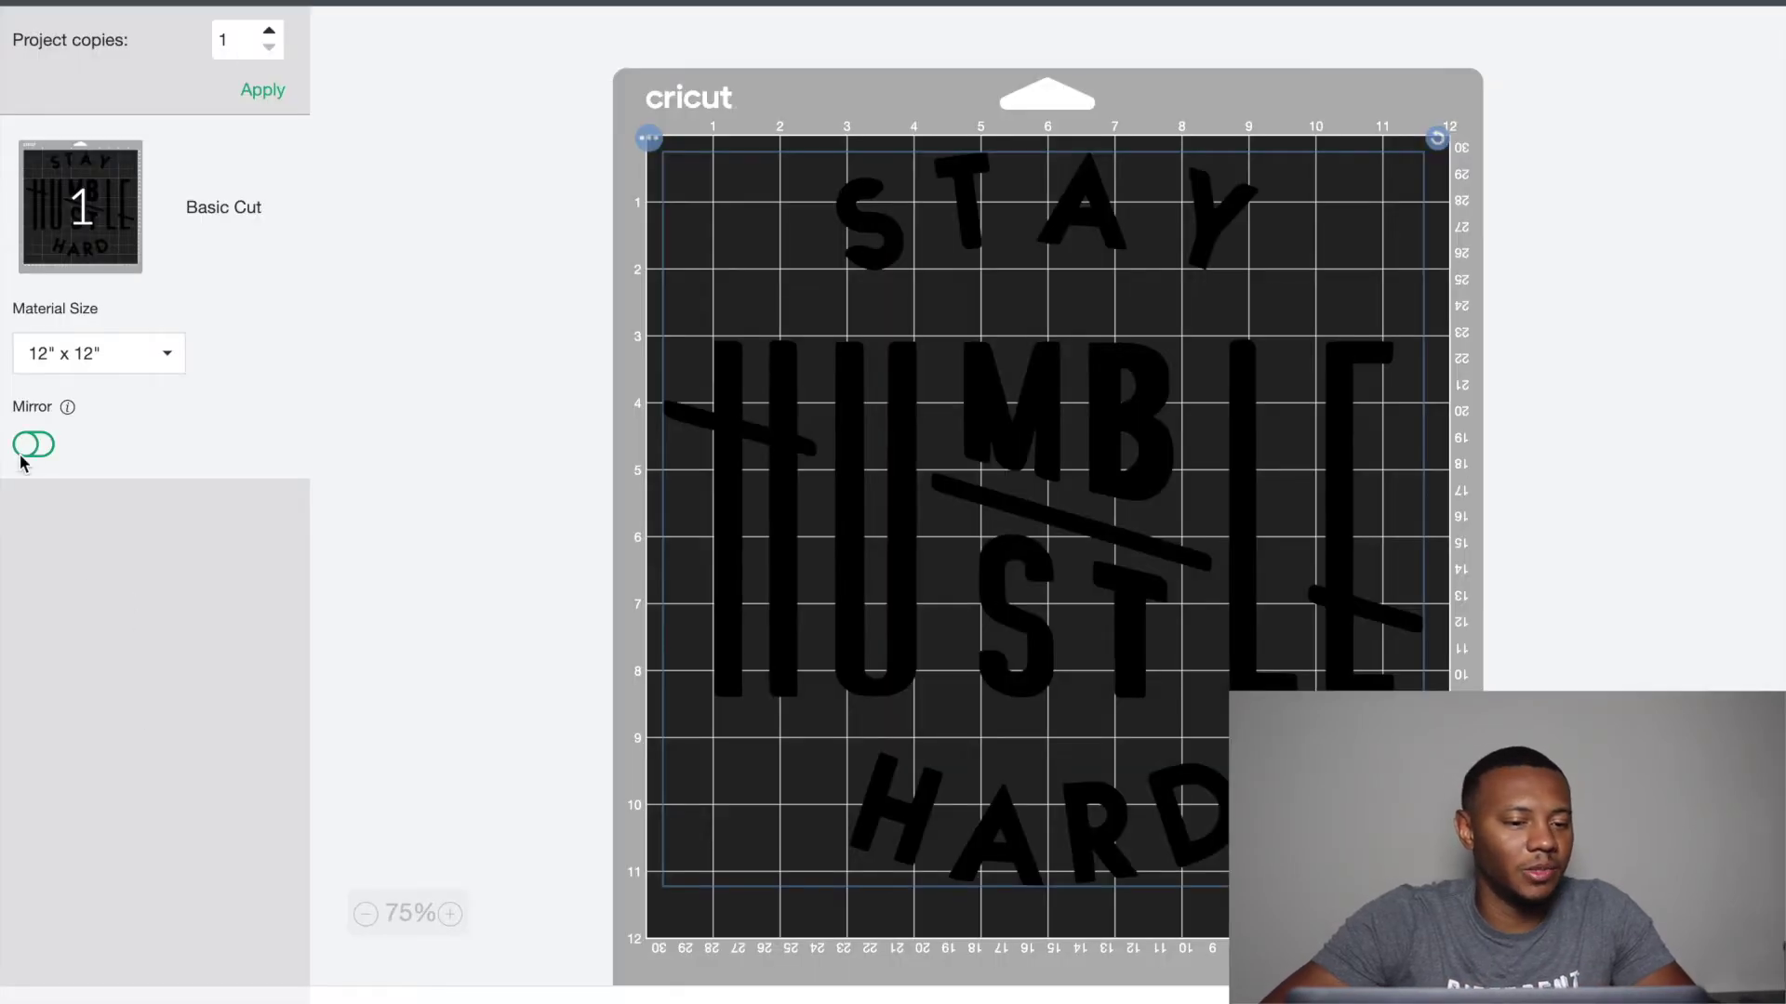
- Mirror the design on the 12" x 12" mat, continue to the machine connection stage and dismiss the cable setup instructions
left_click(28, 446)
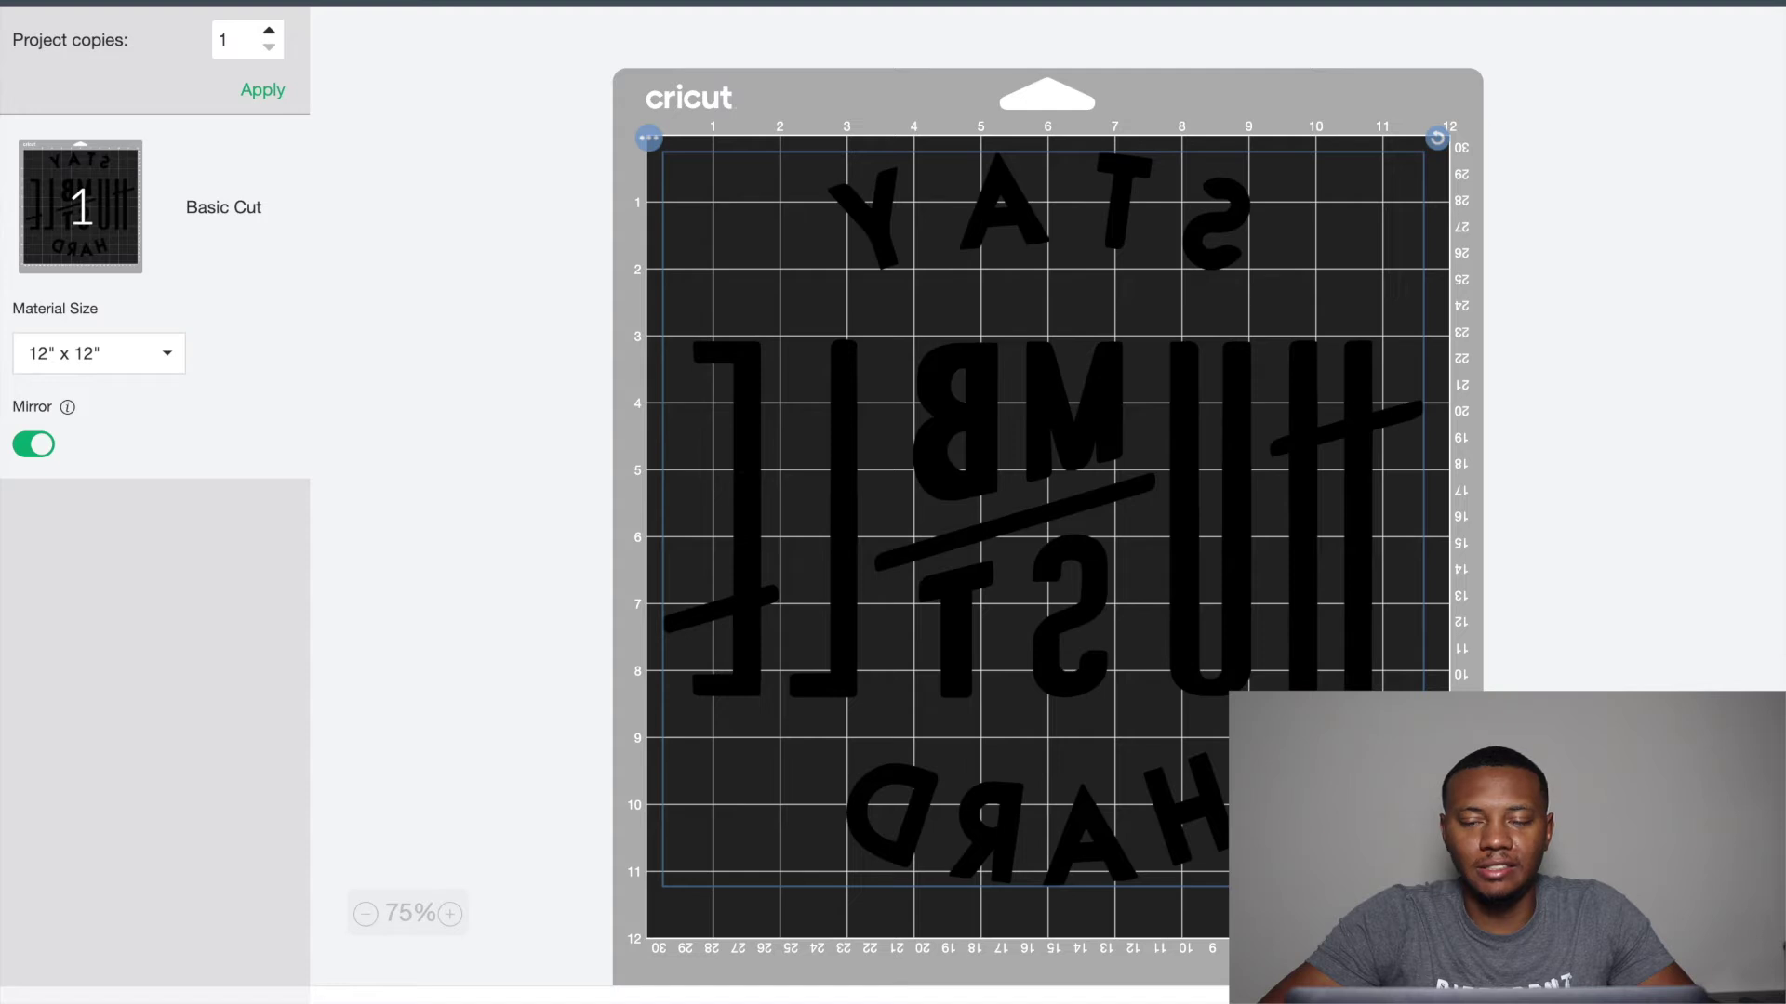
left_click(1710, 995)
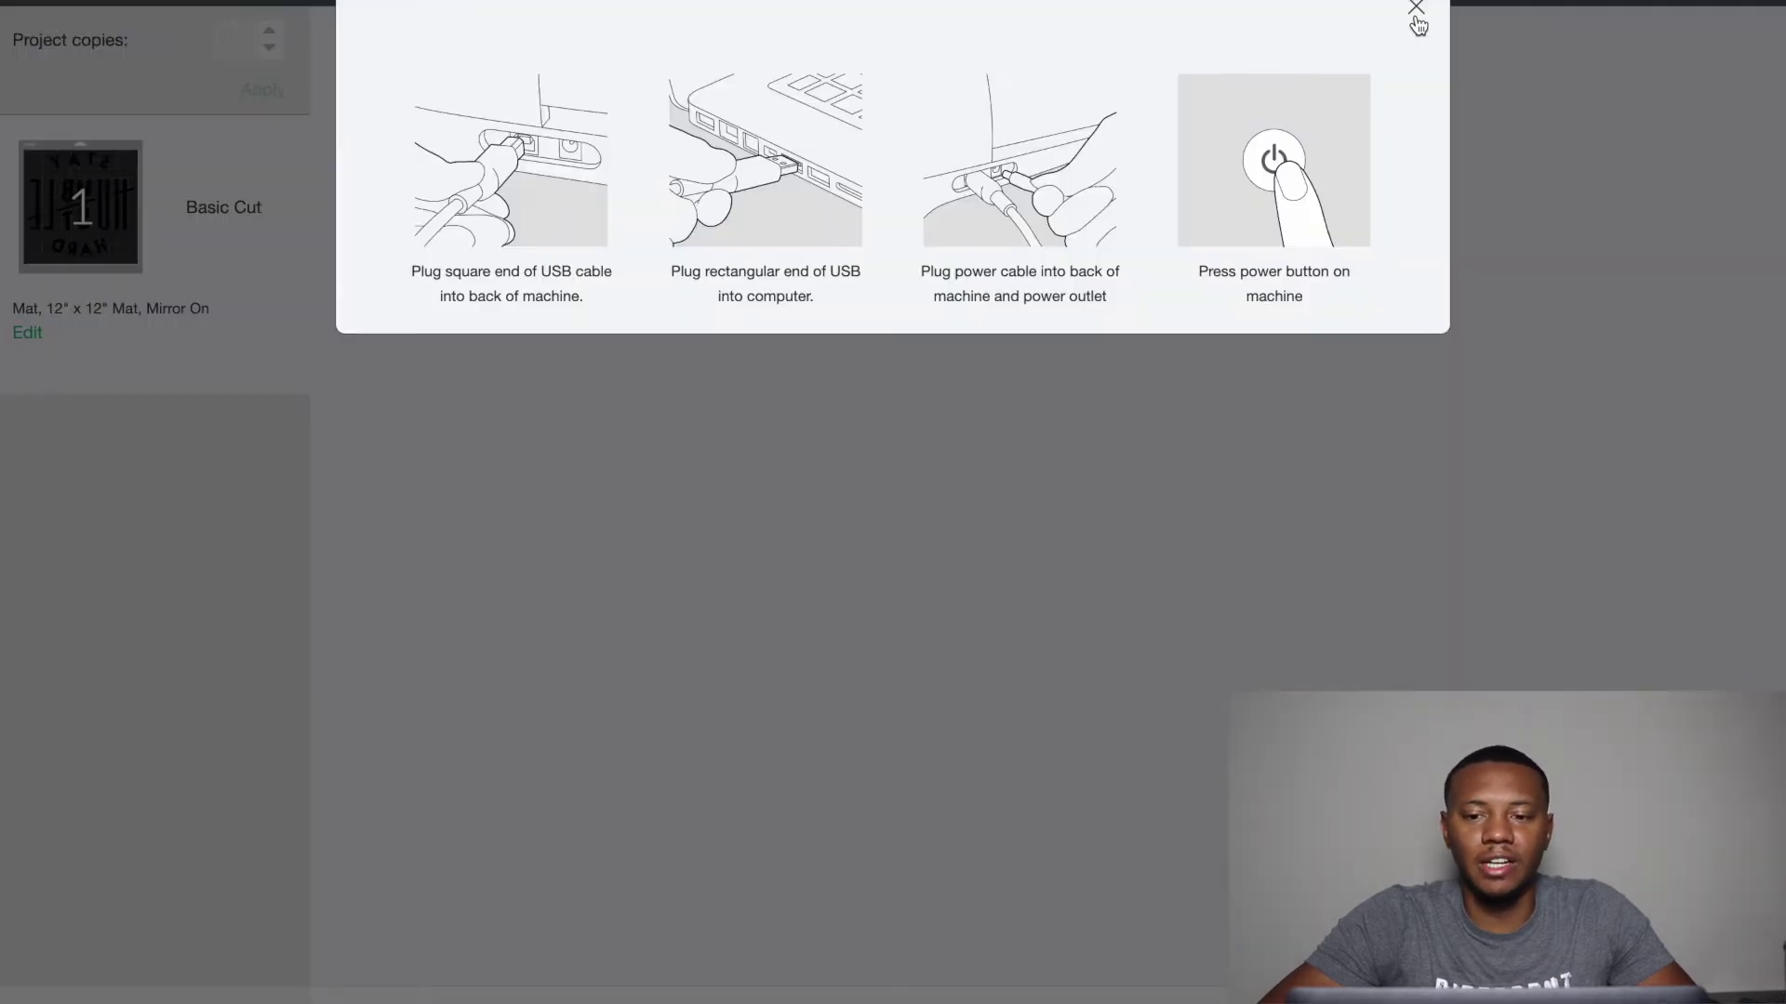
left_click(1415, 10)
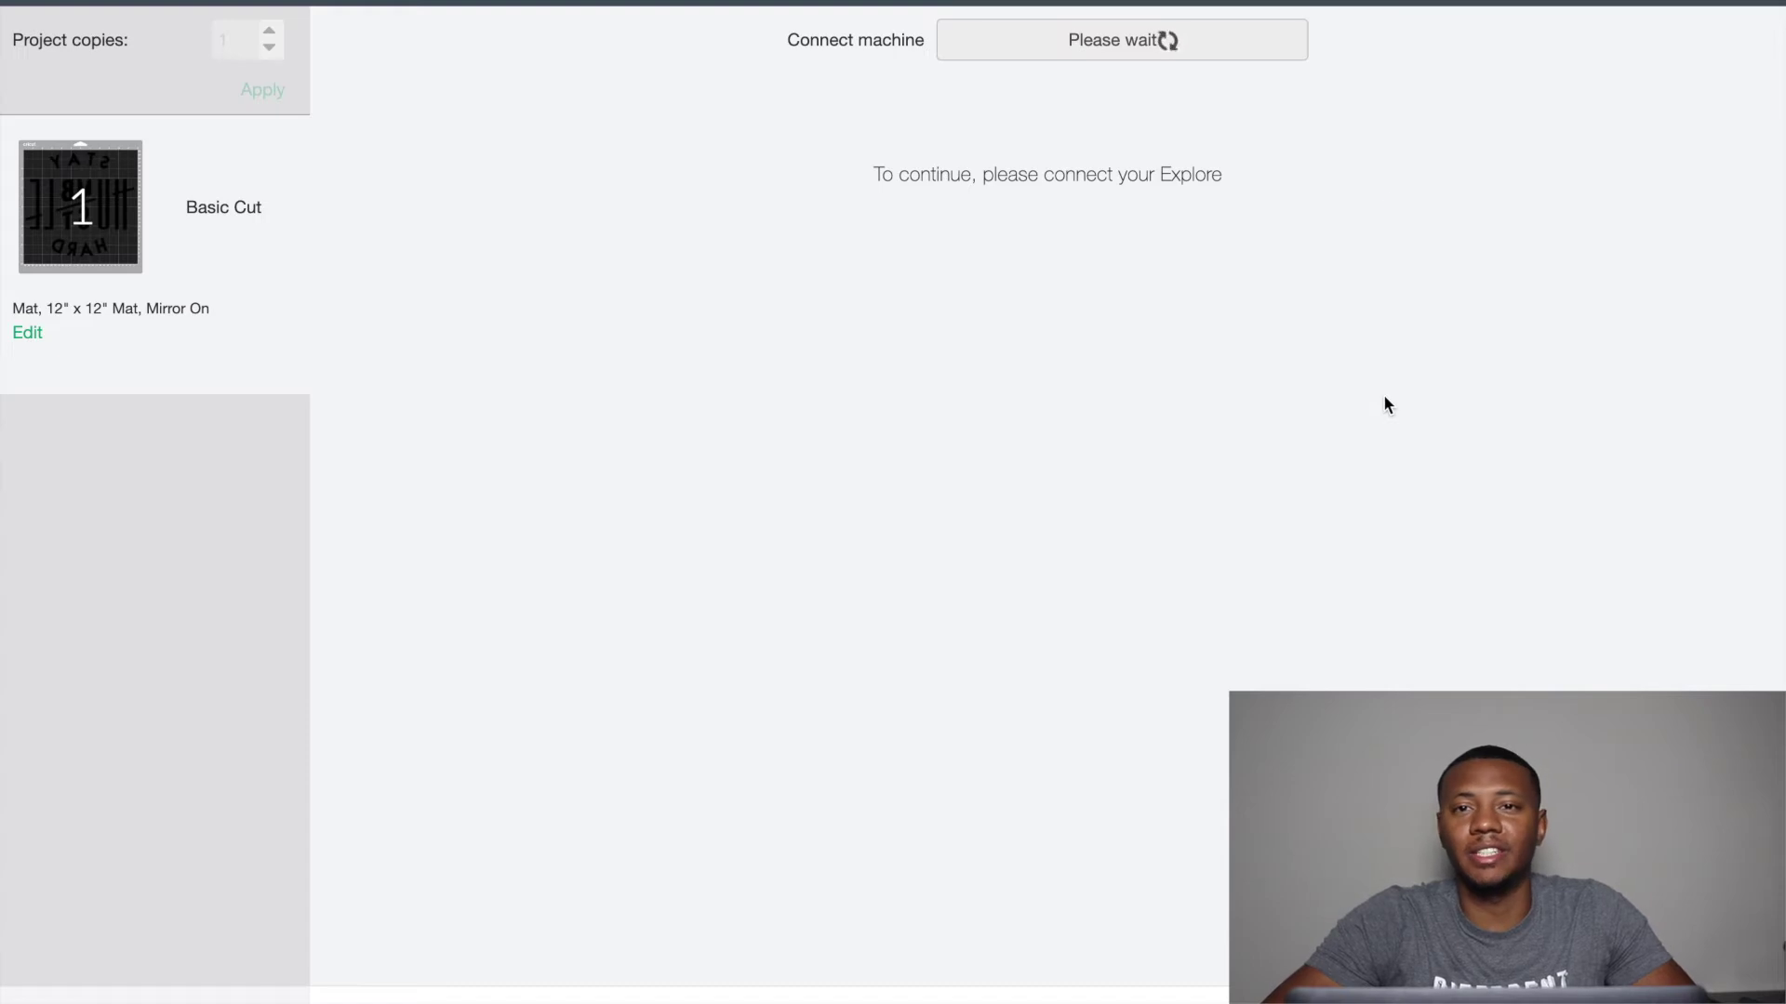